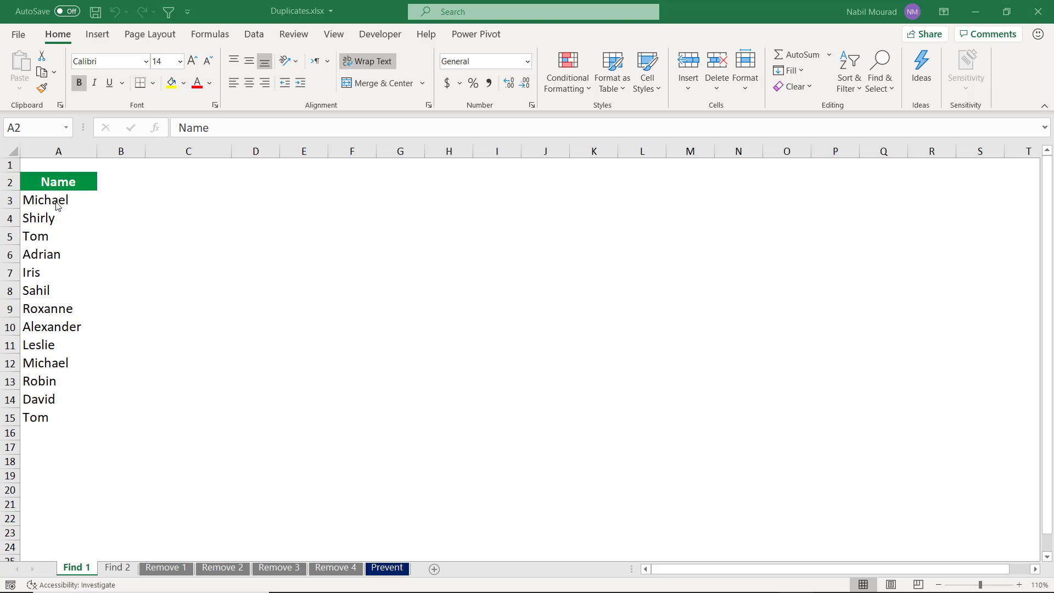
- Highlight the duplicate names in A3:A15 using a Duplicate Values rule with Green Fill with Dark Green Text
drag(58, 206, 49, 417)
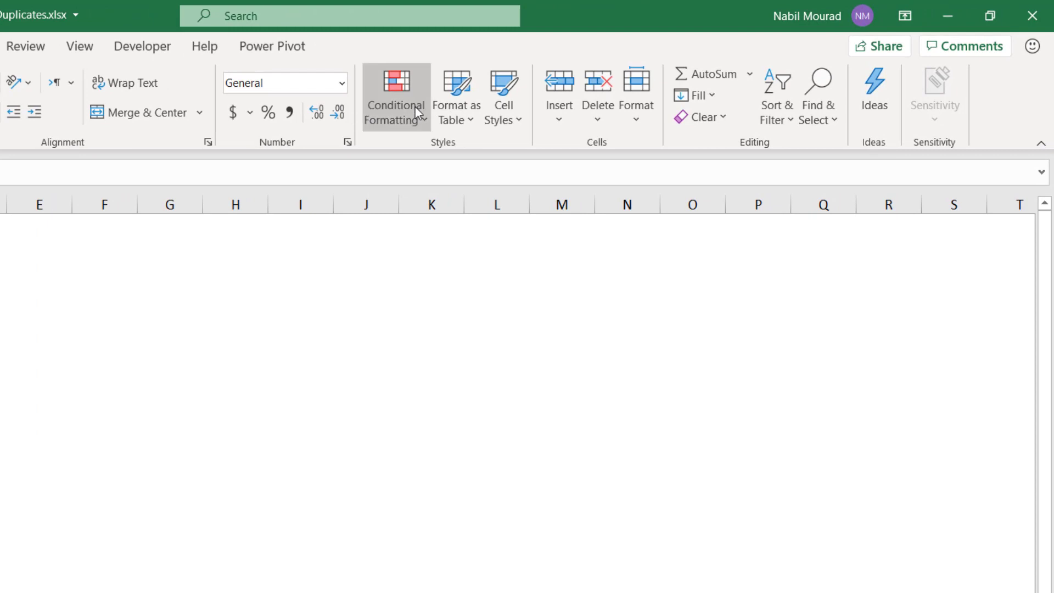
click(489, 99)
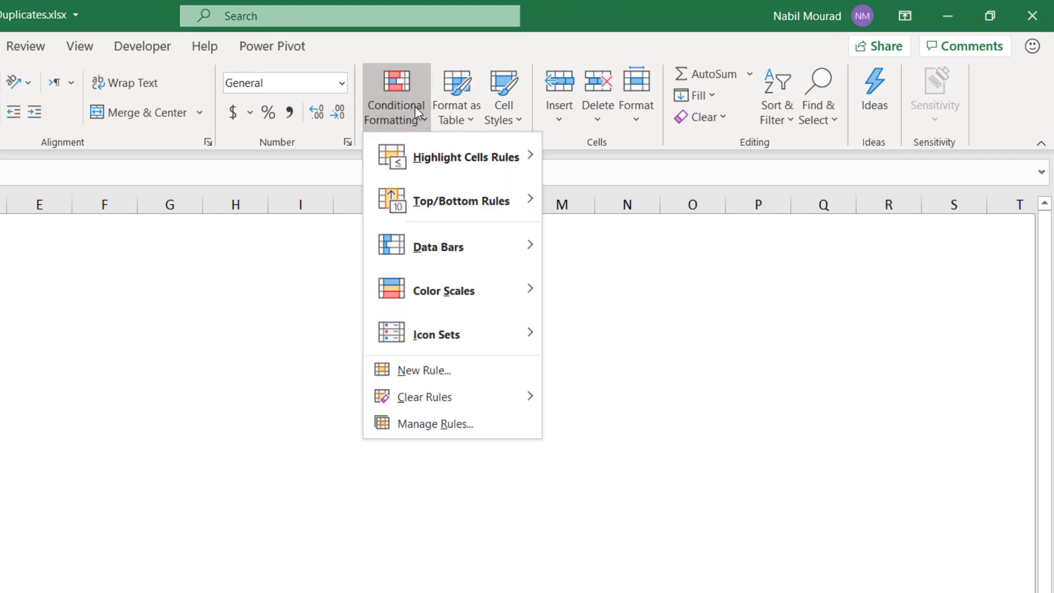
mouse_move(449, 156)
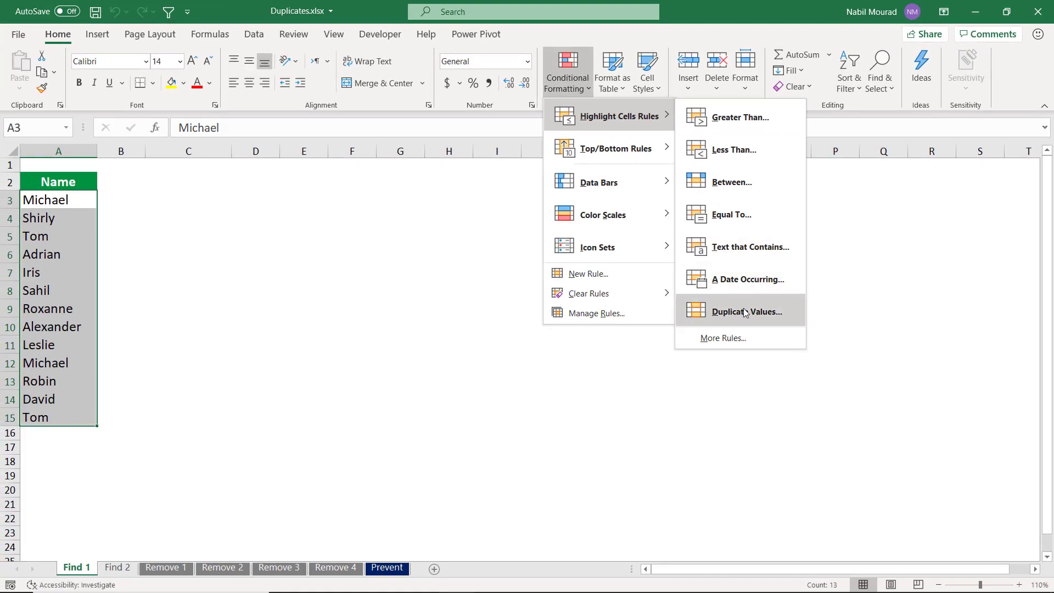
click(745, 312)
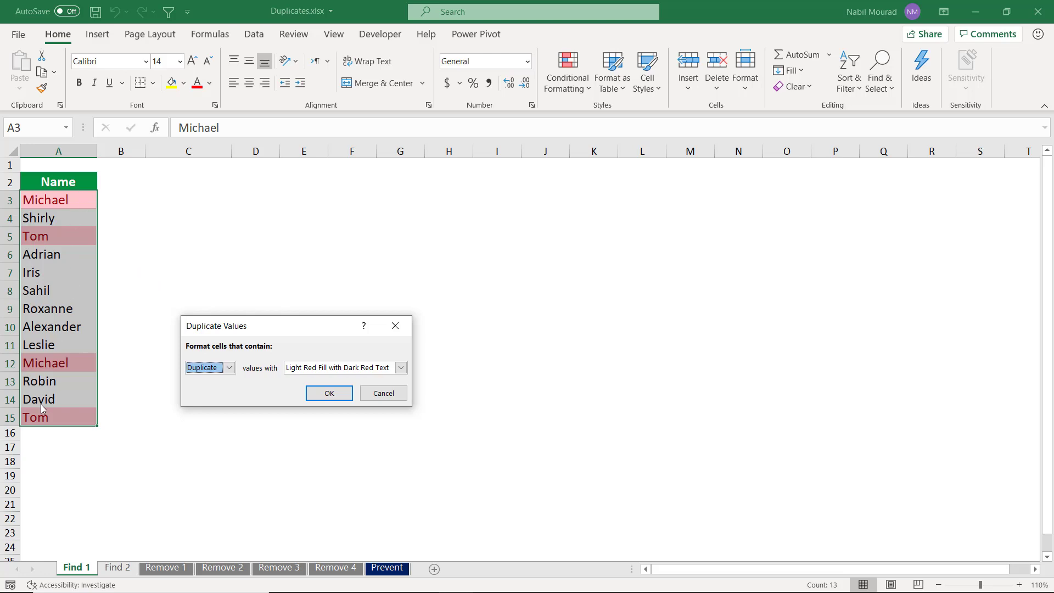
click(401, 368)
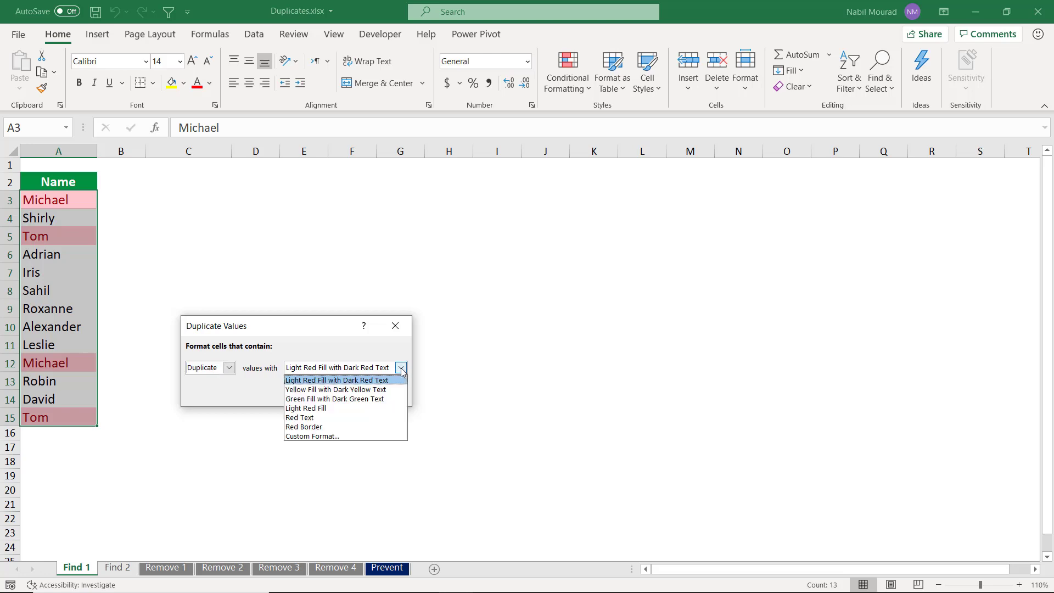
click(393, 400)
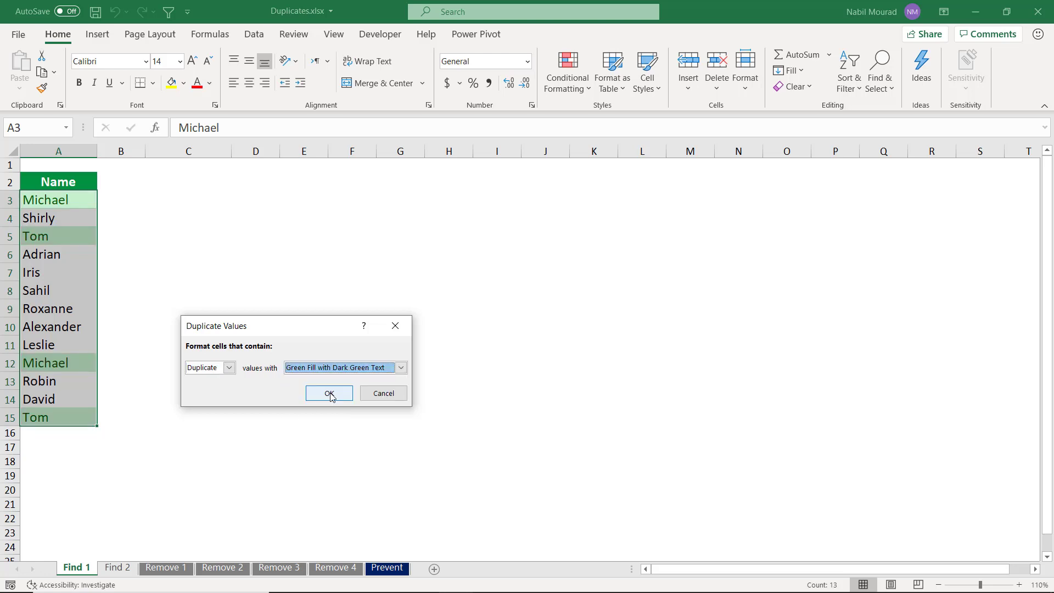
click(330, 394)
key(shift+BackSpace)
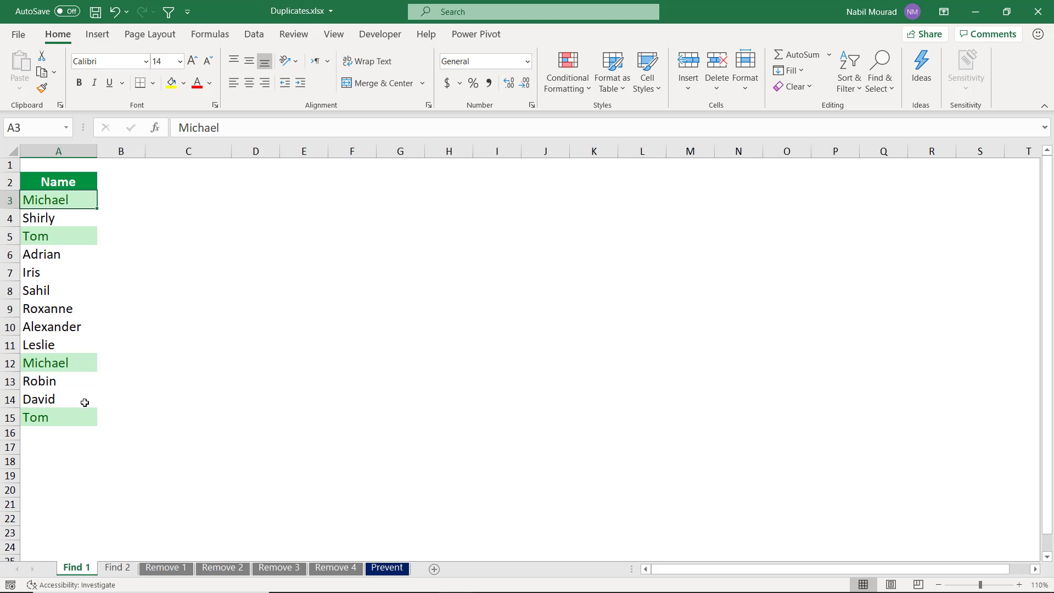
- Clear the conditional formatting rules from the name cells A3:A15
drag(65, 201, 60, 426)
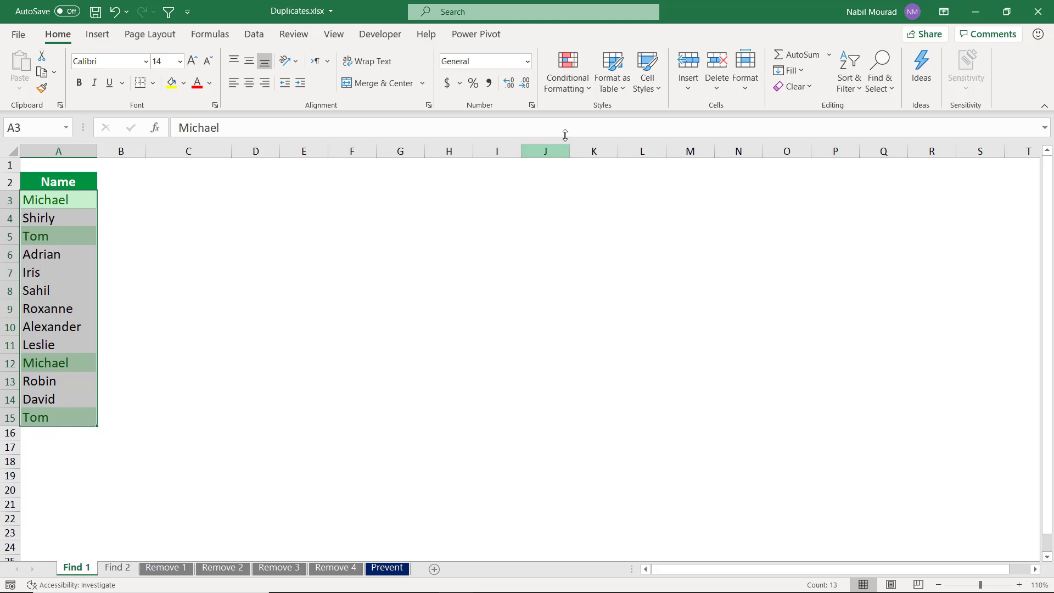
click(568, 89)
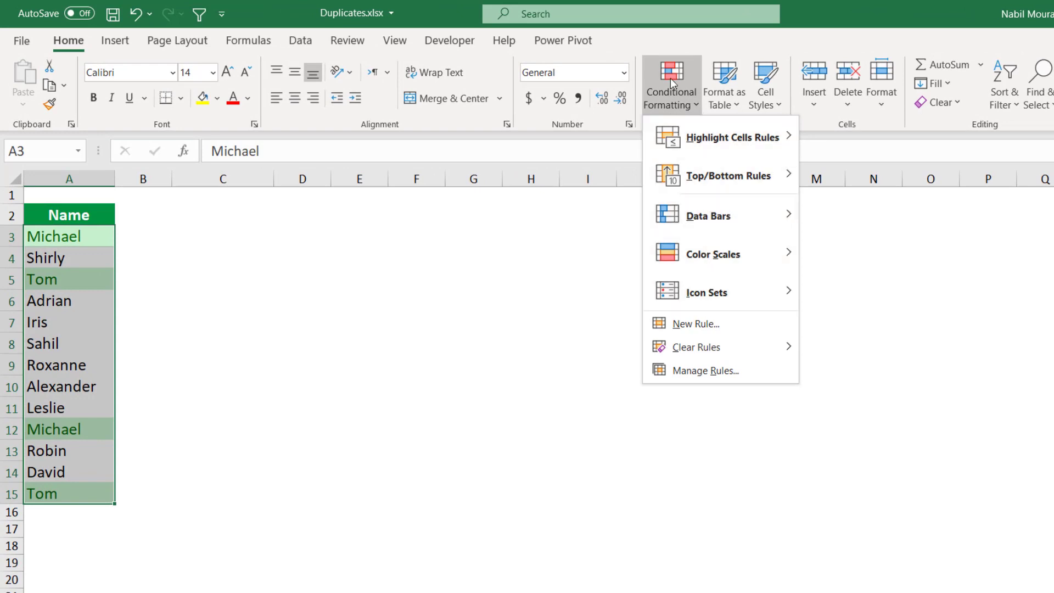
mouse_move(710, 346)
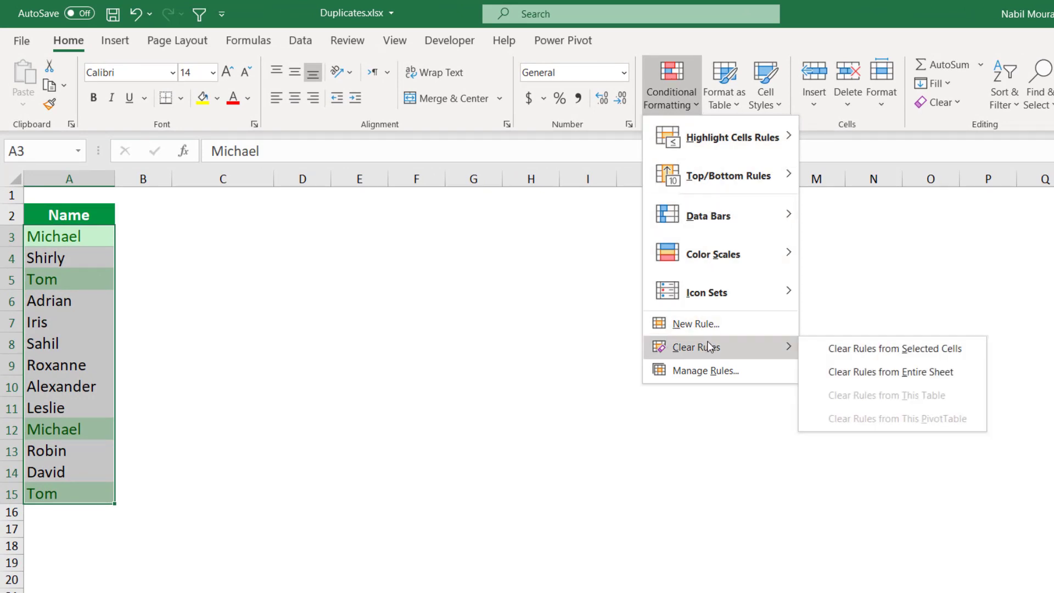
click(866, 346)
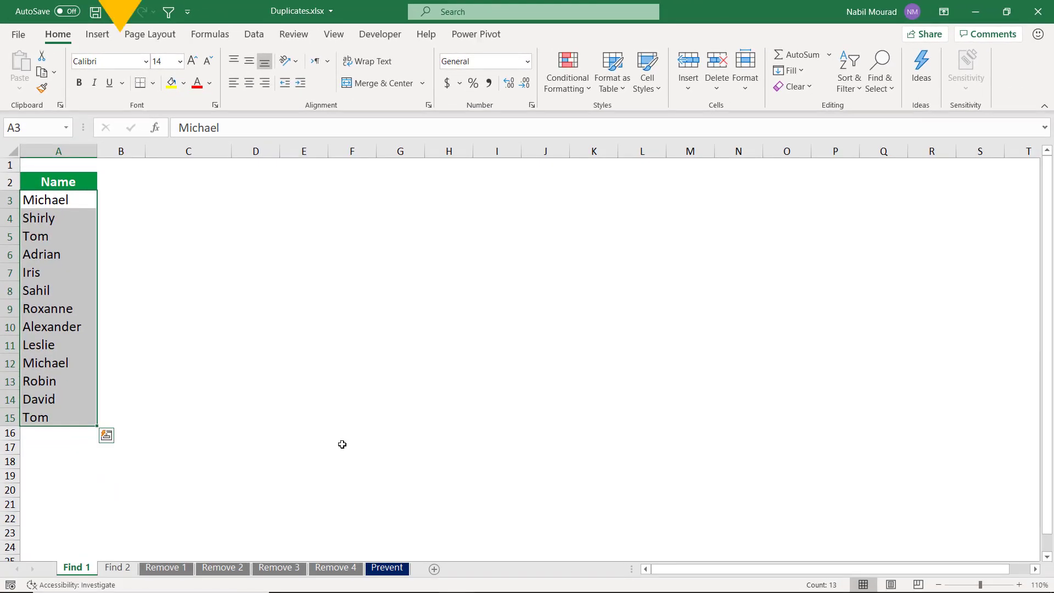
- On the Find 2 sheet, start a new conditional formatting rule for A3:E32 that uses a formula to determine which cells to format
click(117, 568)
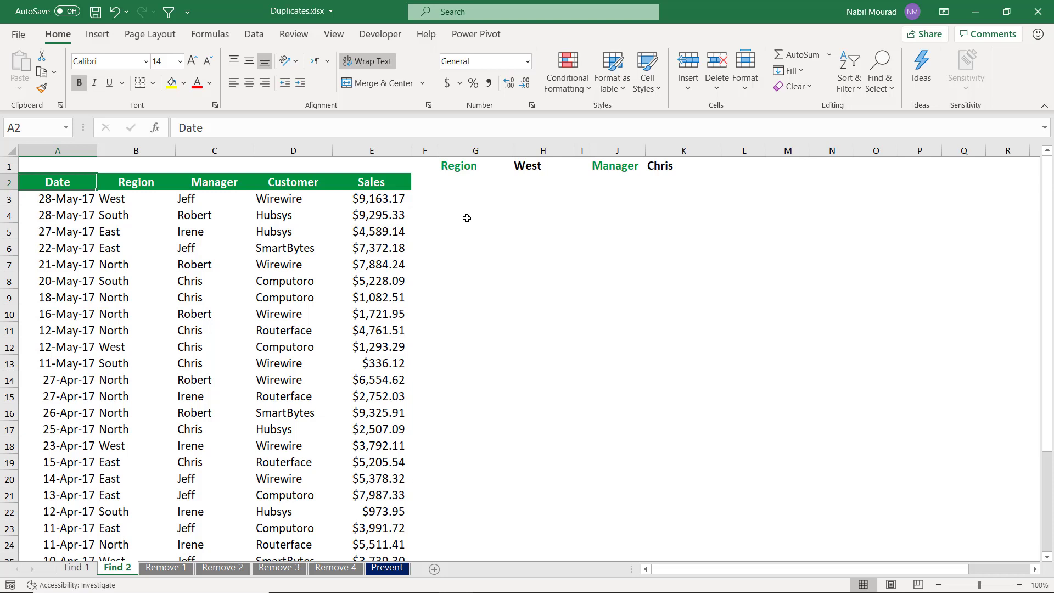
click(51, 199)
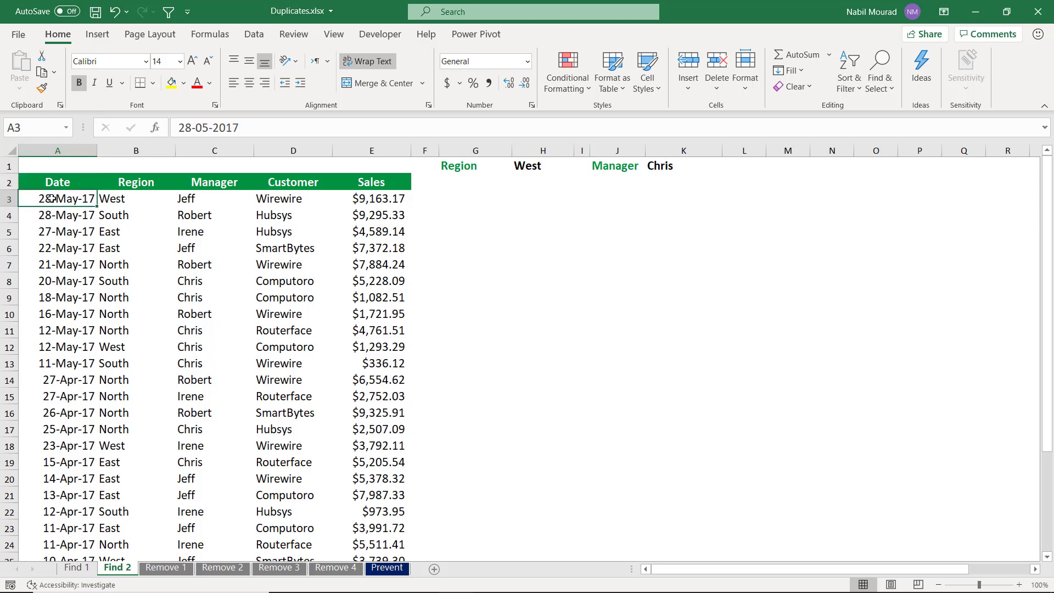
drag(51, 199, 377, 202)
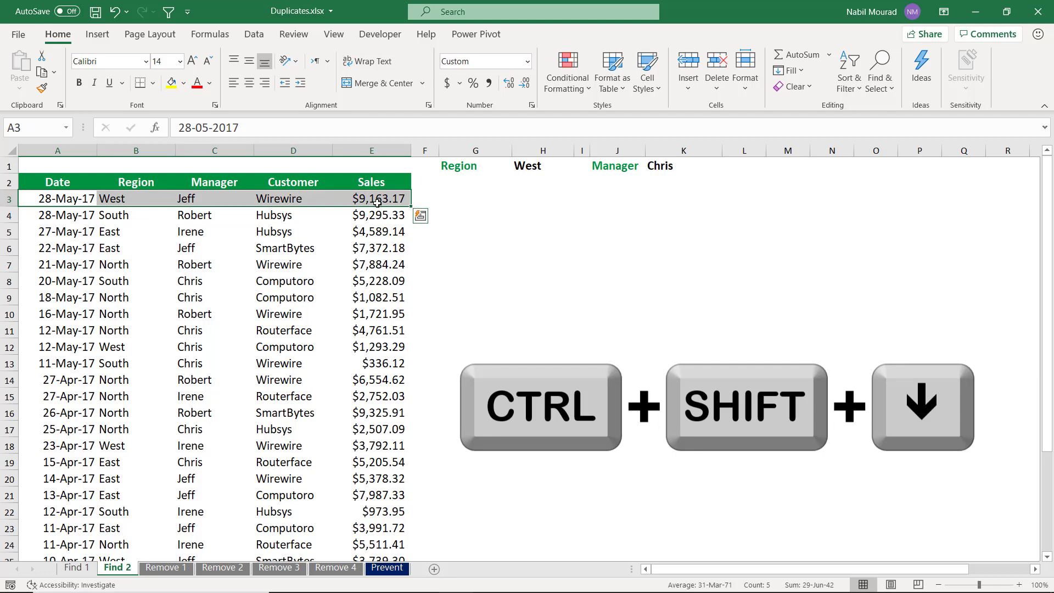
key(ctrl+shift+Down)
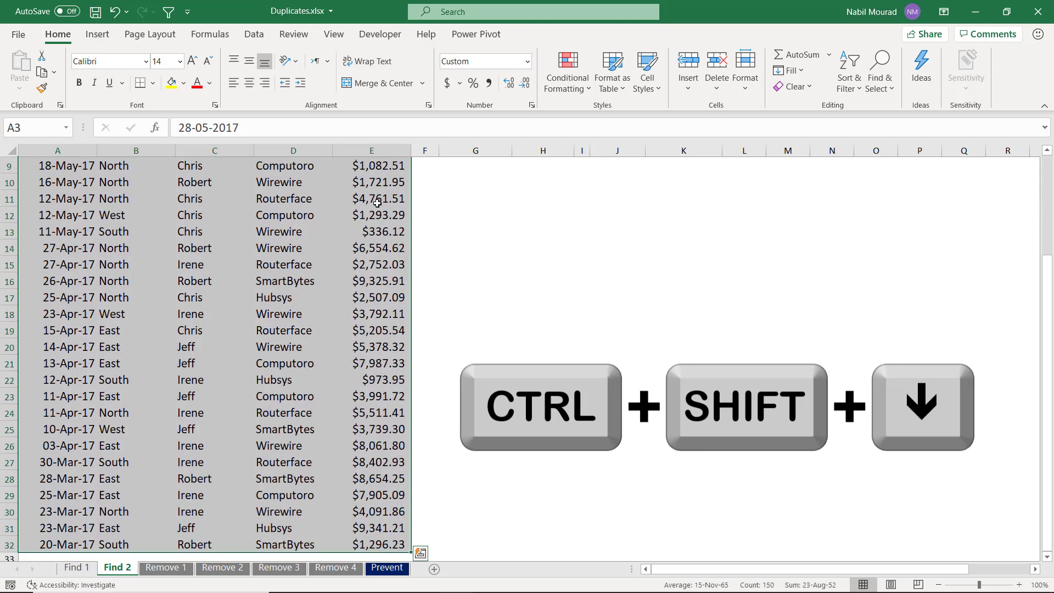
key(ctrl+BackSpace)
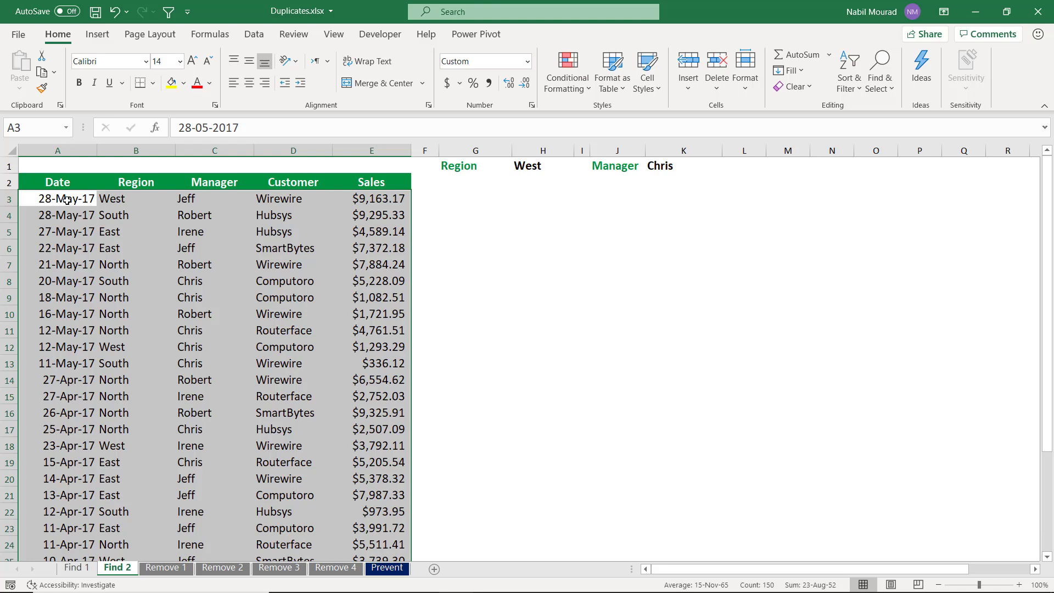
click(568, 84)
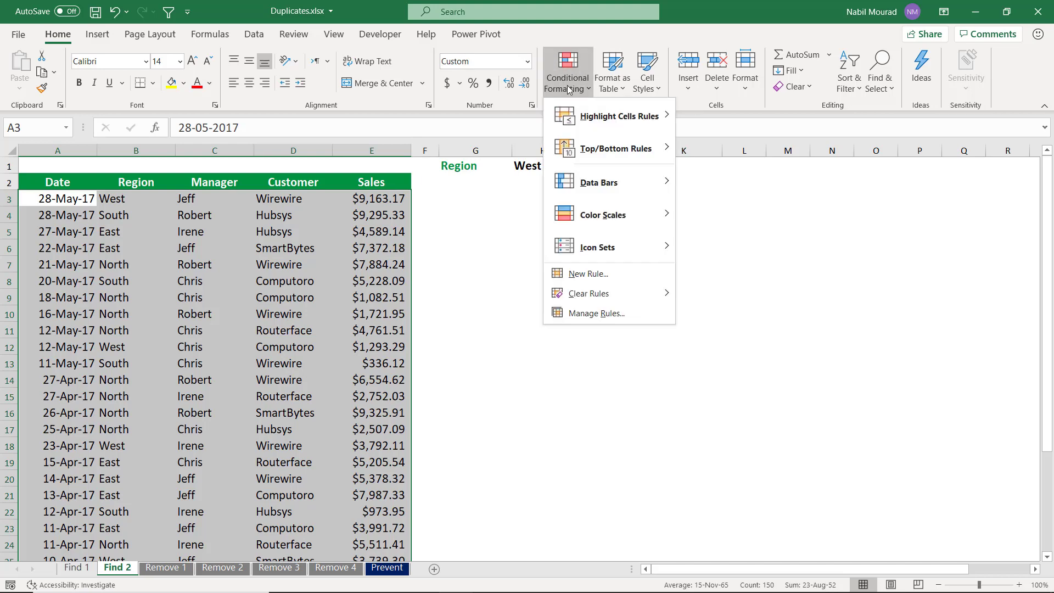
click(601, 279)
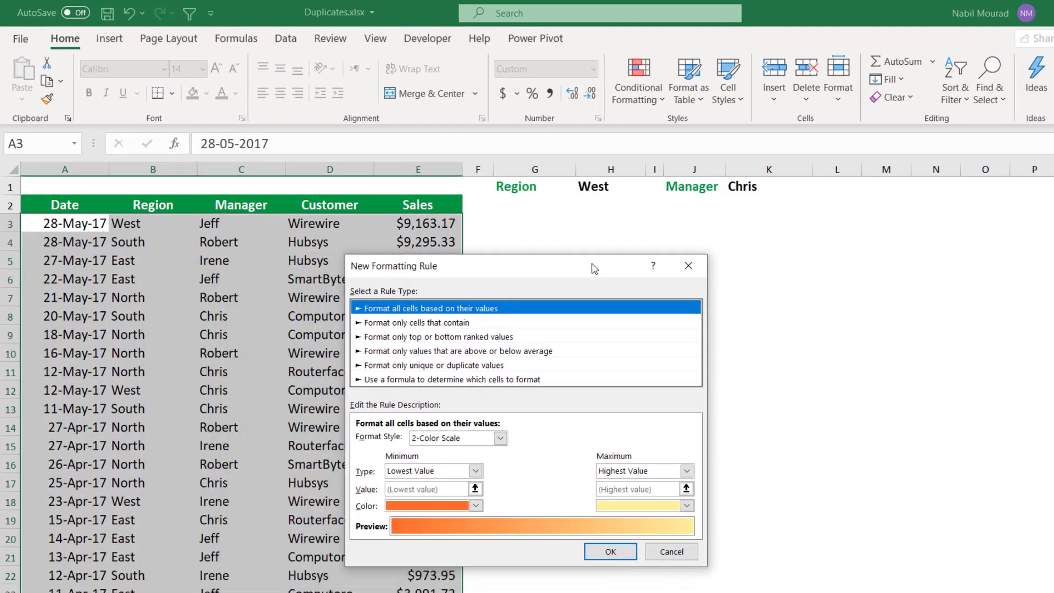
drag(594, 269, 605, 267)
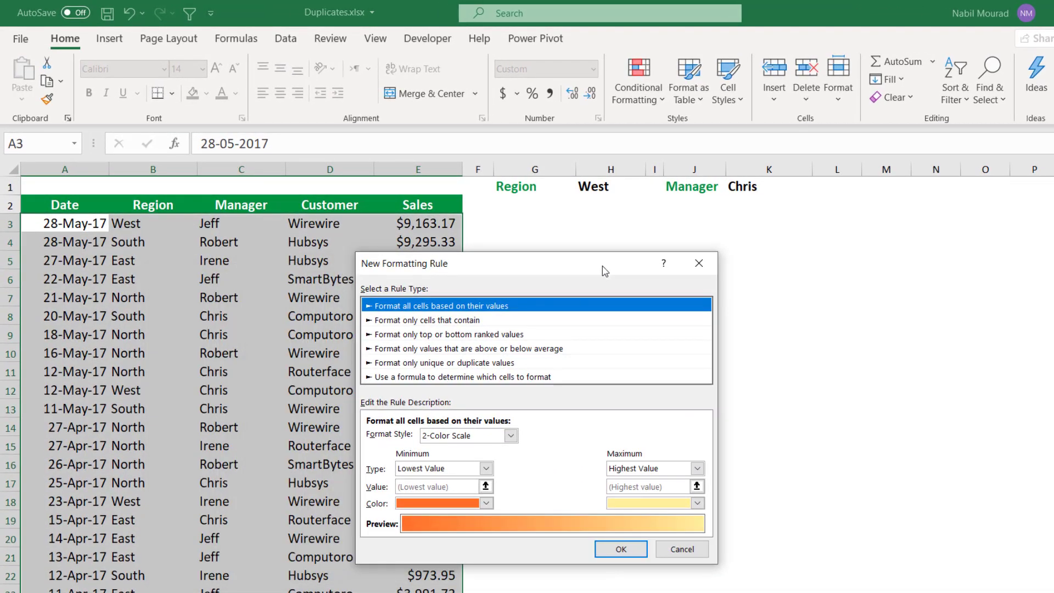
click(452, 378)
- Begin the rule formula with =And($B3=$H$1, comparing each row's region with the Region criterion, with only the column of B3 locked
click(399, 438)
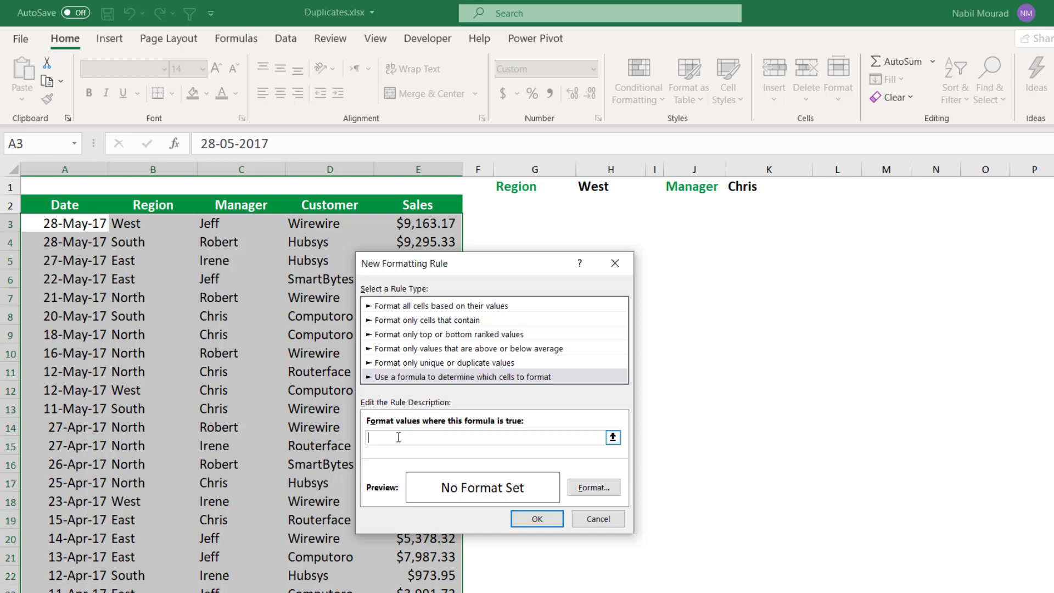
text(=And()
click(133, 224)
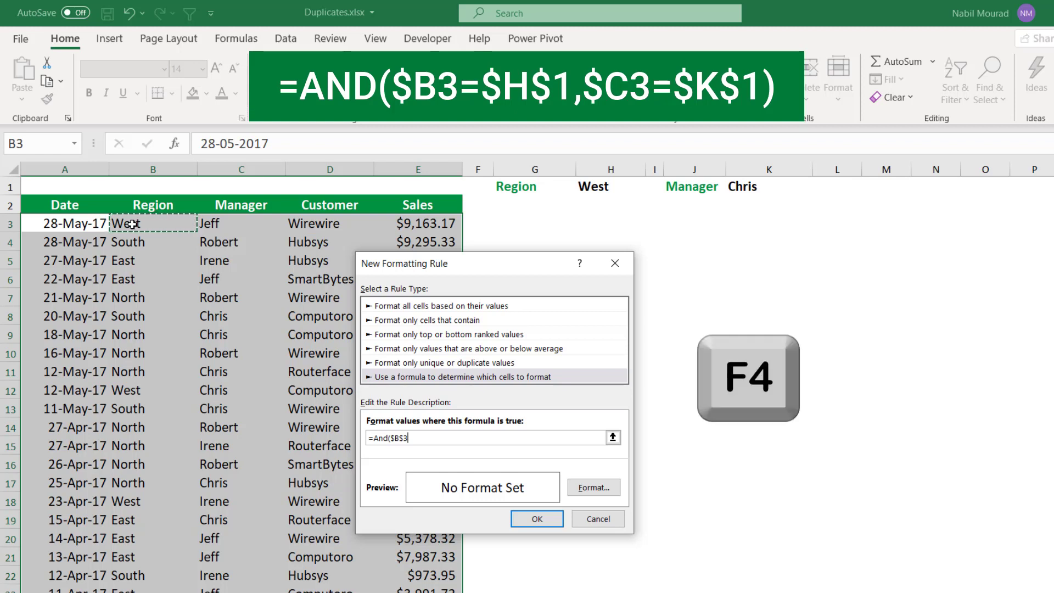
key(F4)
key(F4)
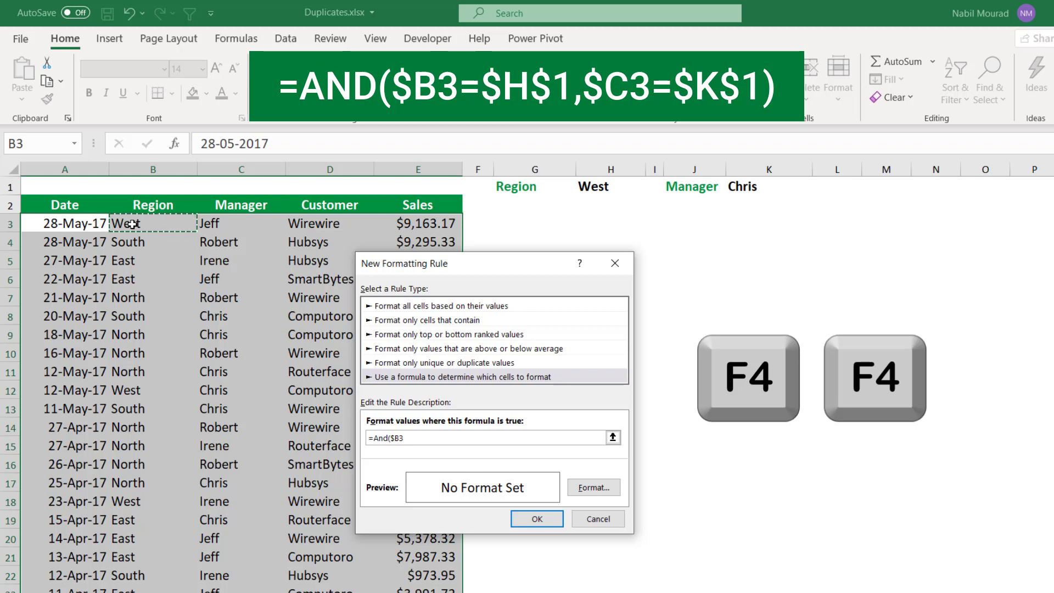
text(=)
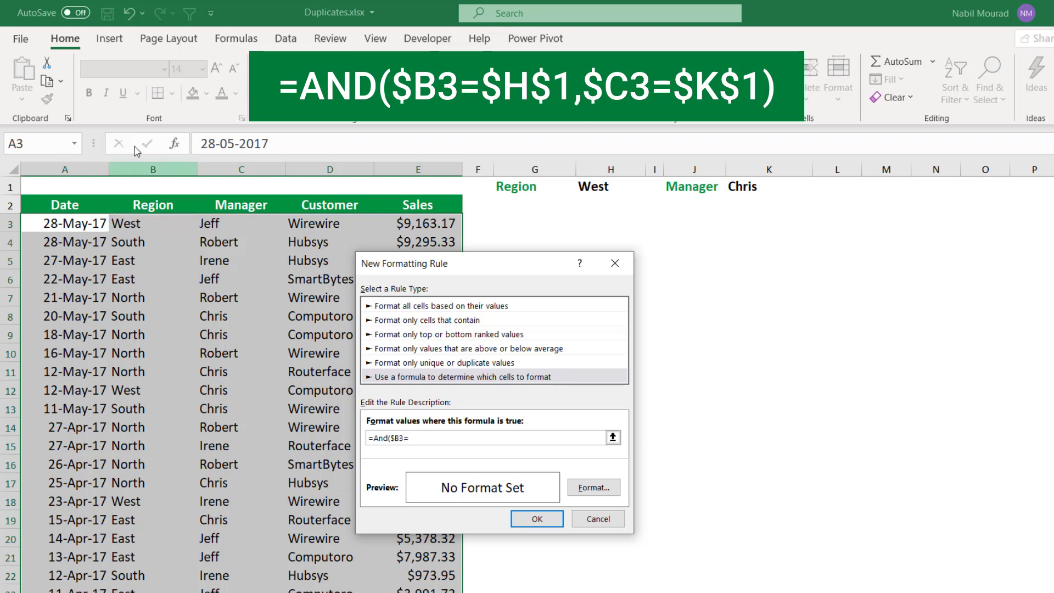
click(597, 187)
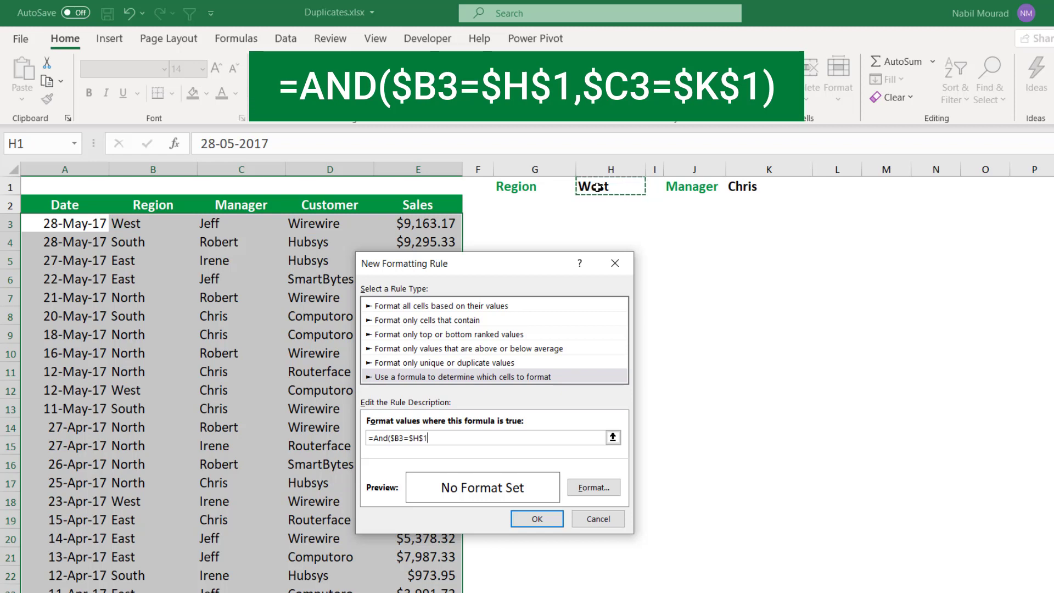
- Complete the AND formula with the manager condition $C3=$K$1 and close the parenthesis
text(,)
click(217, 222)
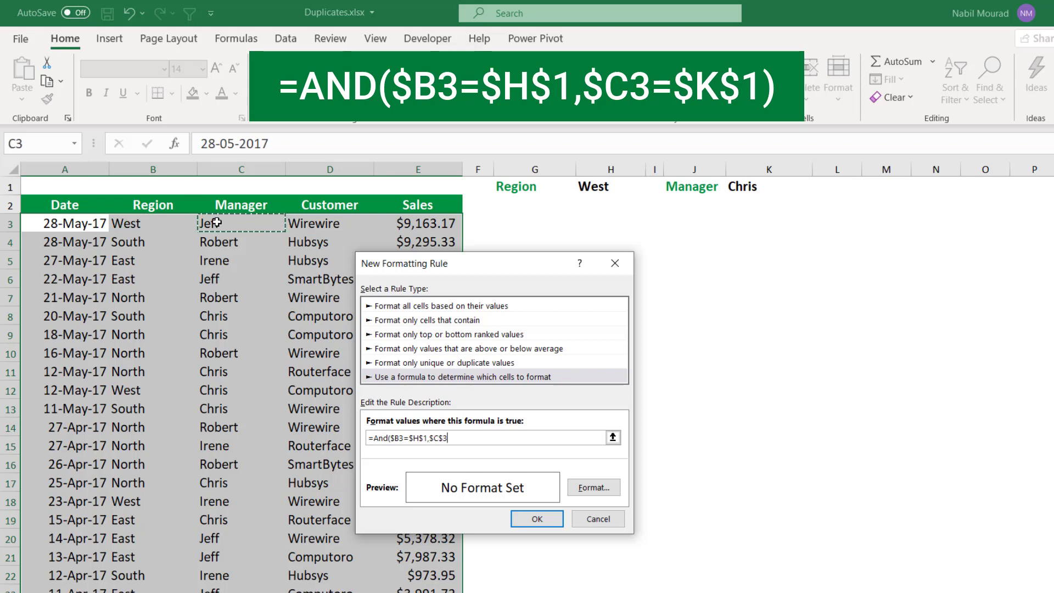
key(F4)
key(F4)
text(=)
click(755, 184)
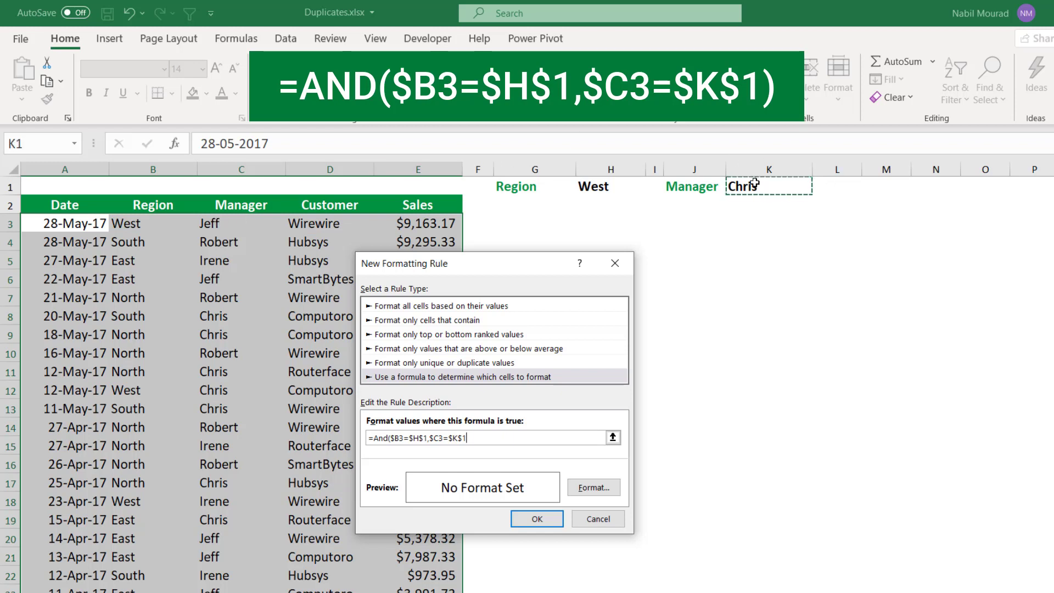
text())
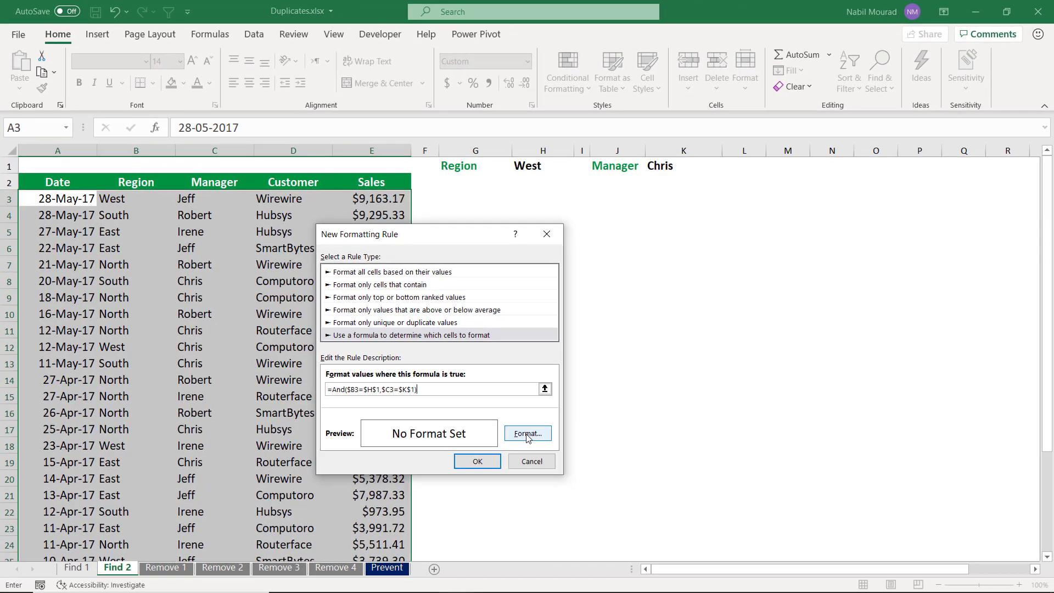
- Give the rule an orange background fill and apply it to the selected range
click(527, 433)
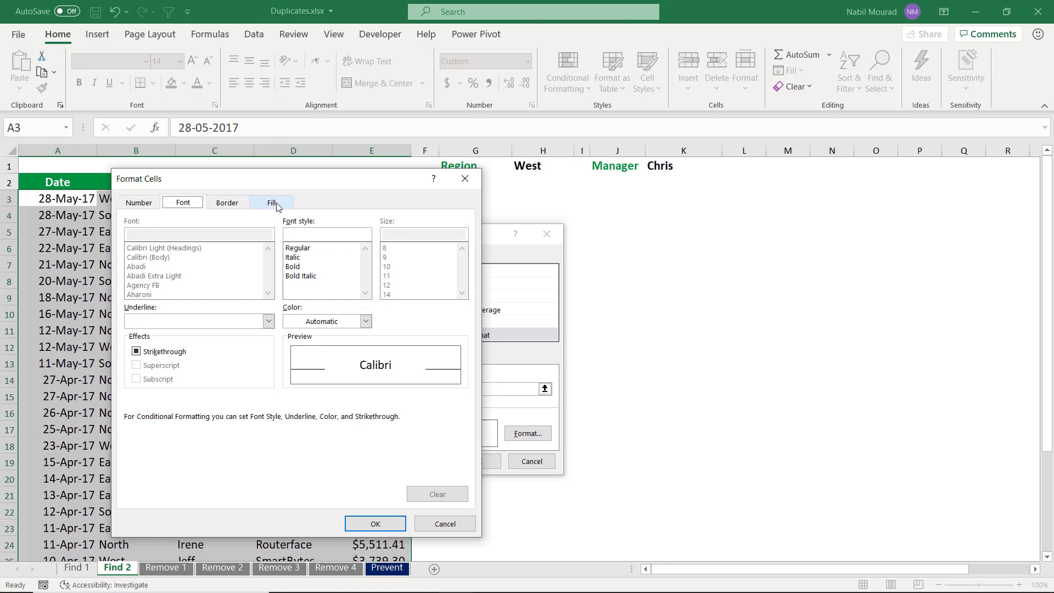
click(272, 202)
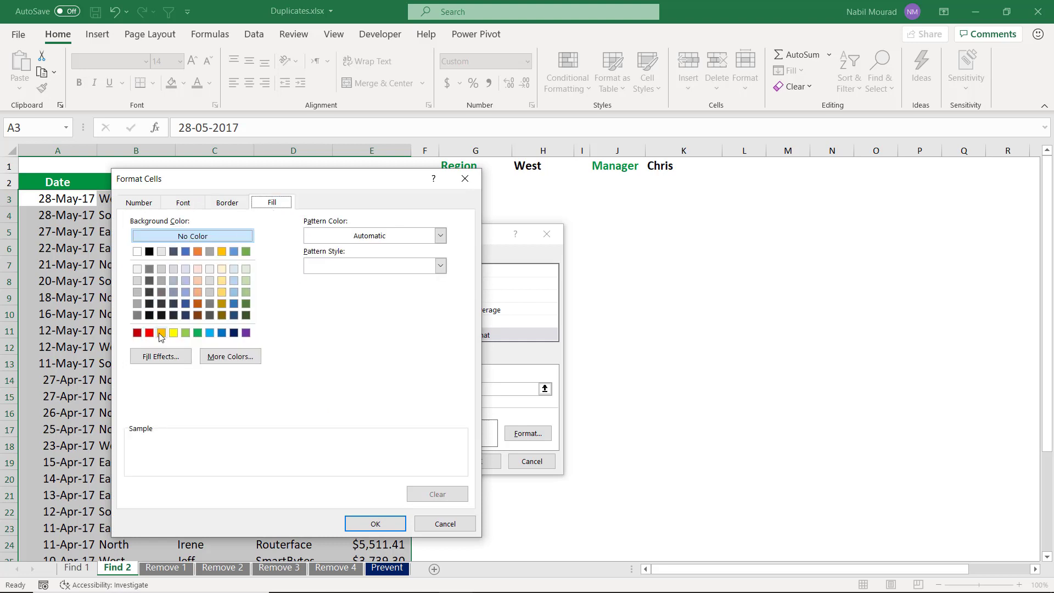
click(161, 332)
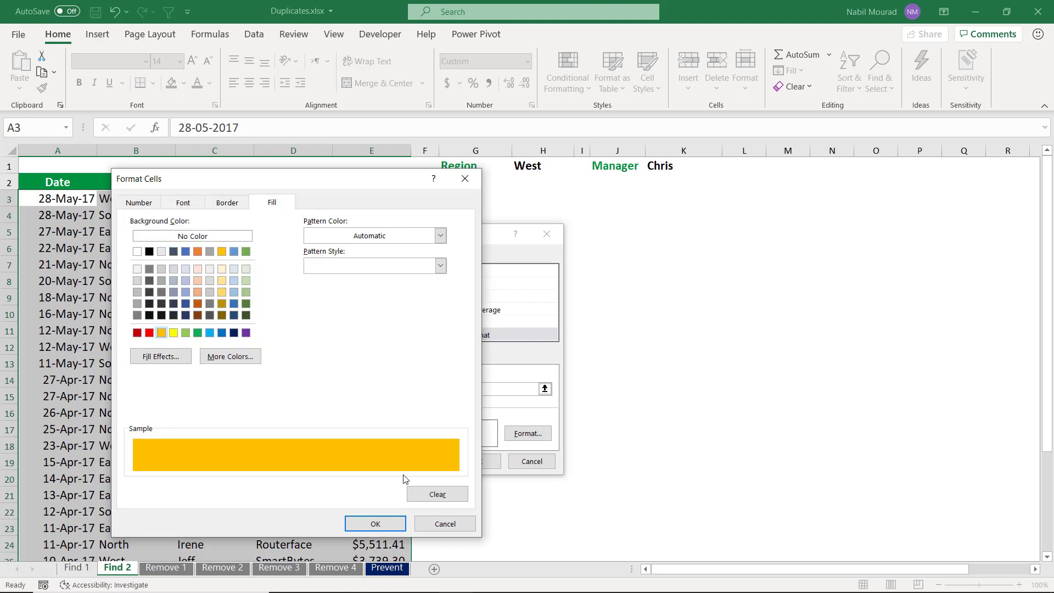
click(371, 524)
click(478, 461)
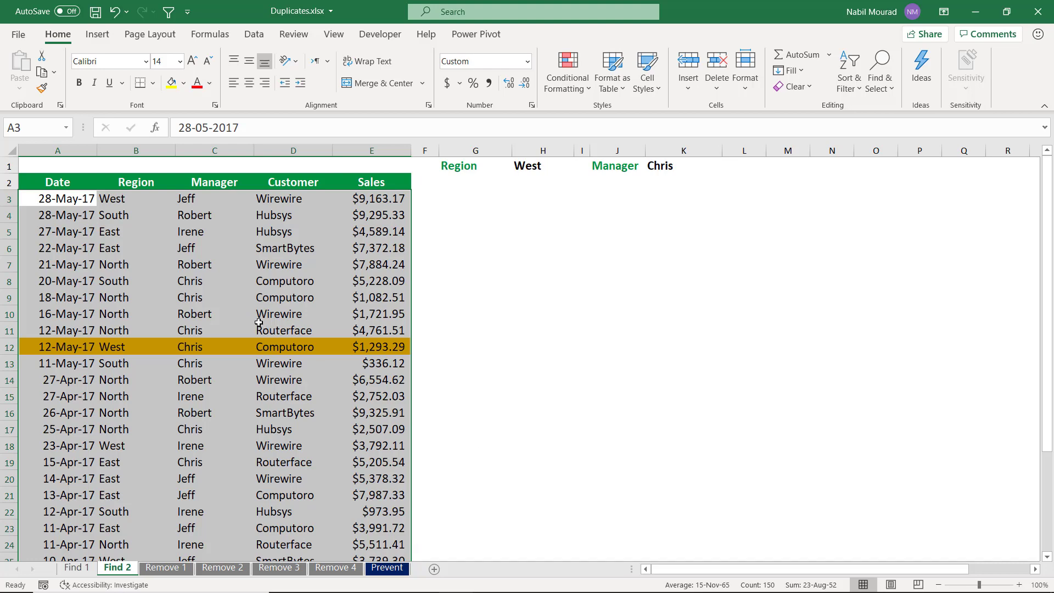
- Change the Region criterion in H1 to East
scroll(259, 322, down, 7)
scroll(259, 322, up, 7)
click(522, 167)
click(581, 168)
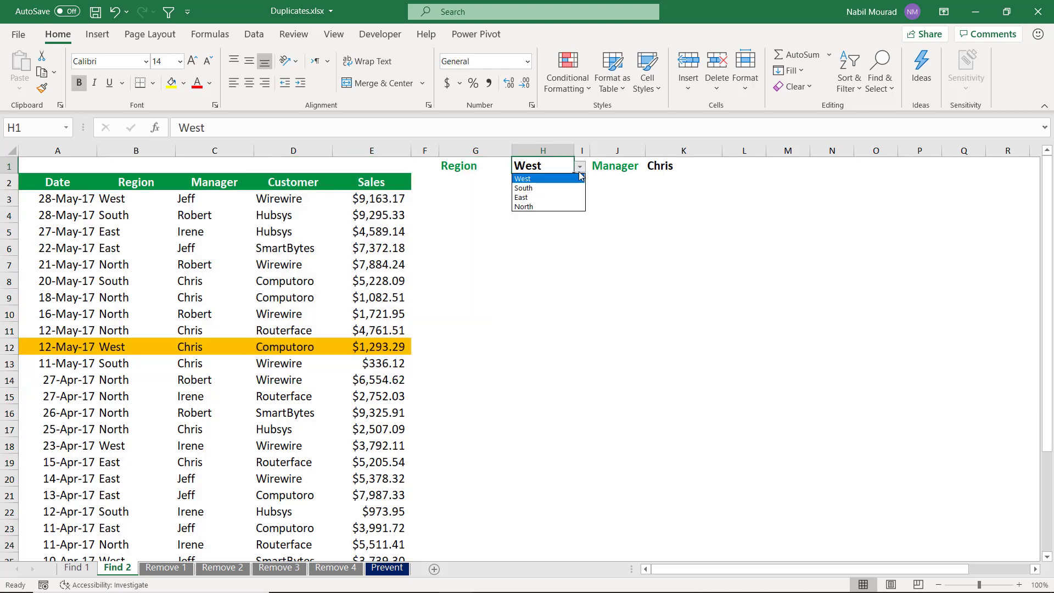
click(530, 198)
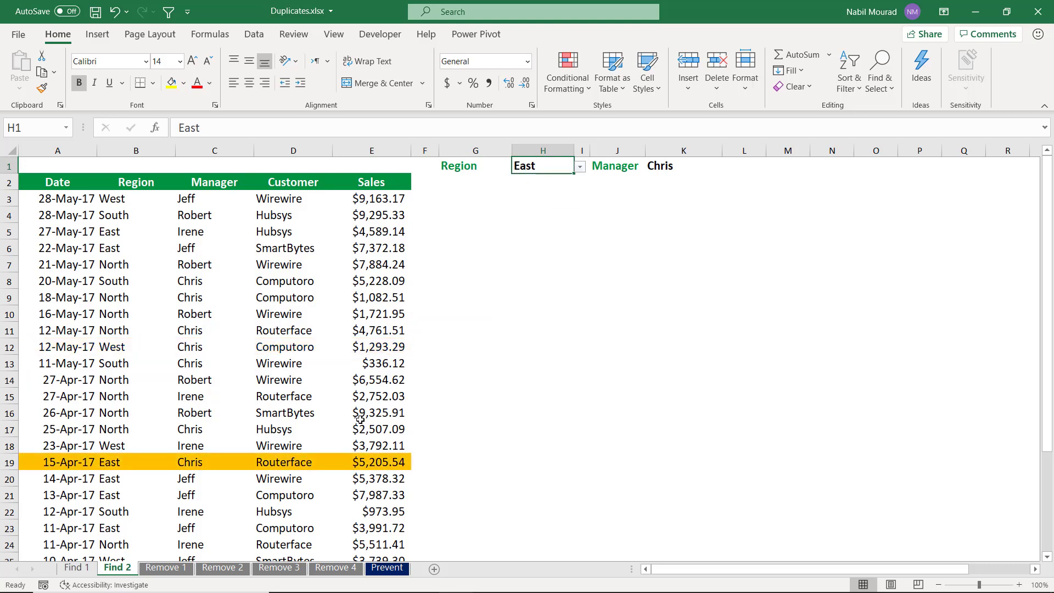
- Replace the manager in C6 with the manager name used as the criterion in K1
scroll(329, 405, down, 3)
scroll(330, 405, up, 4)
click(187, 249)
double_click(187, 249)
text(Chris)
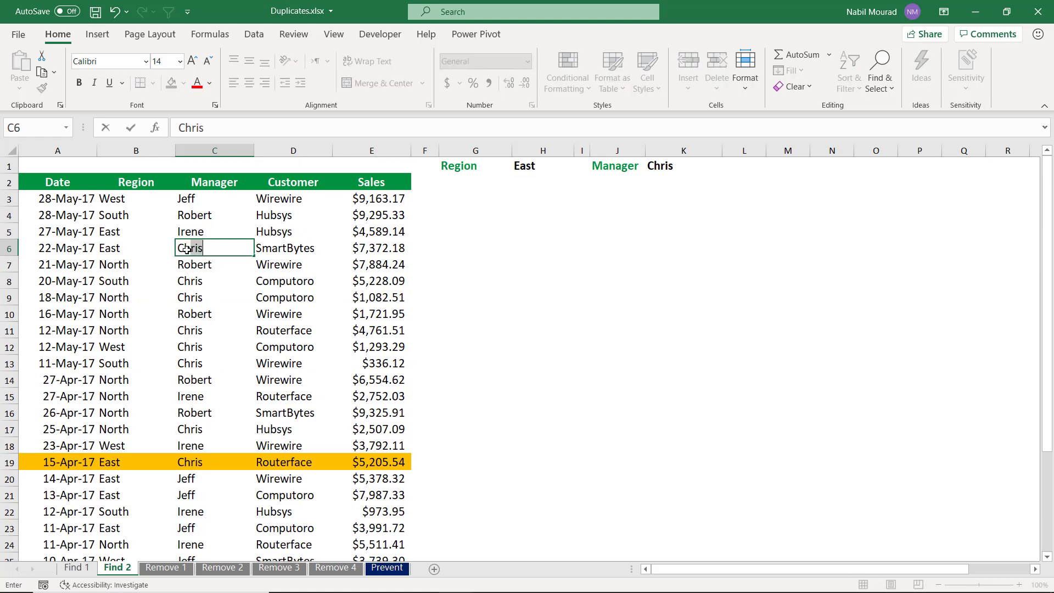
key(Return)
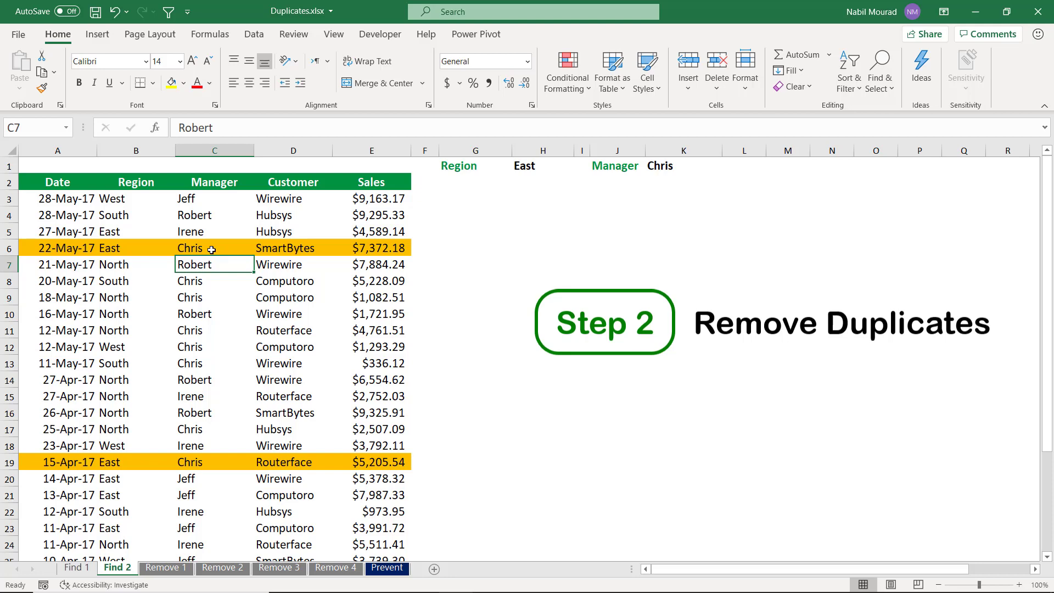
- On the Remove 1 sheet, remove duplicate rows from the table, checking only the Region and Manager columns
click(168, 570)
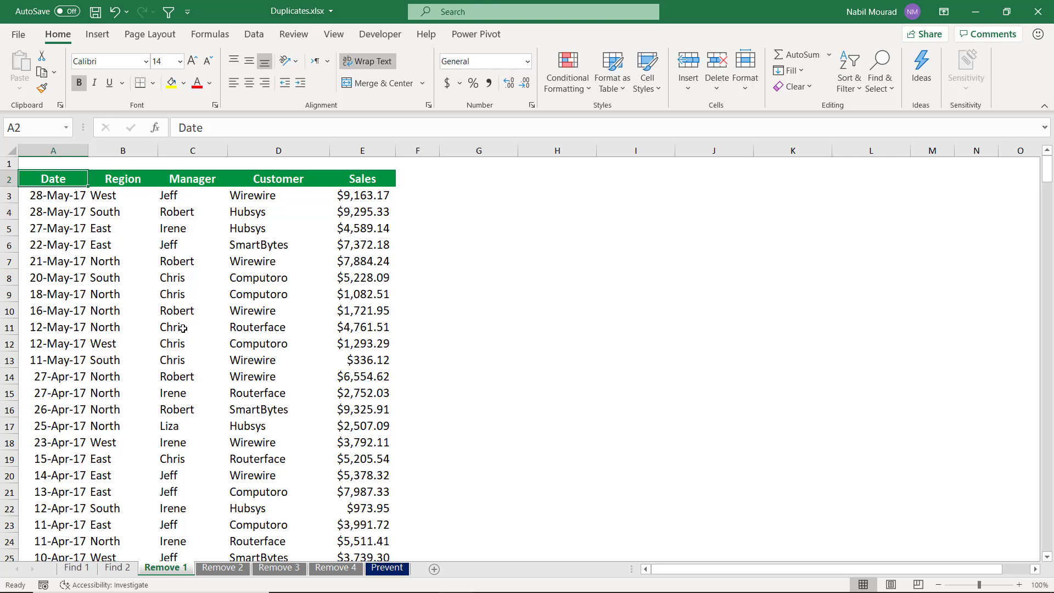
click(102, 249)
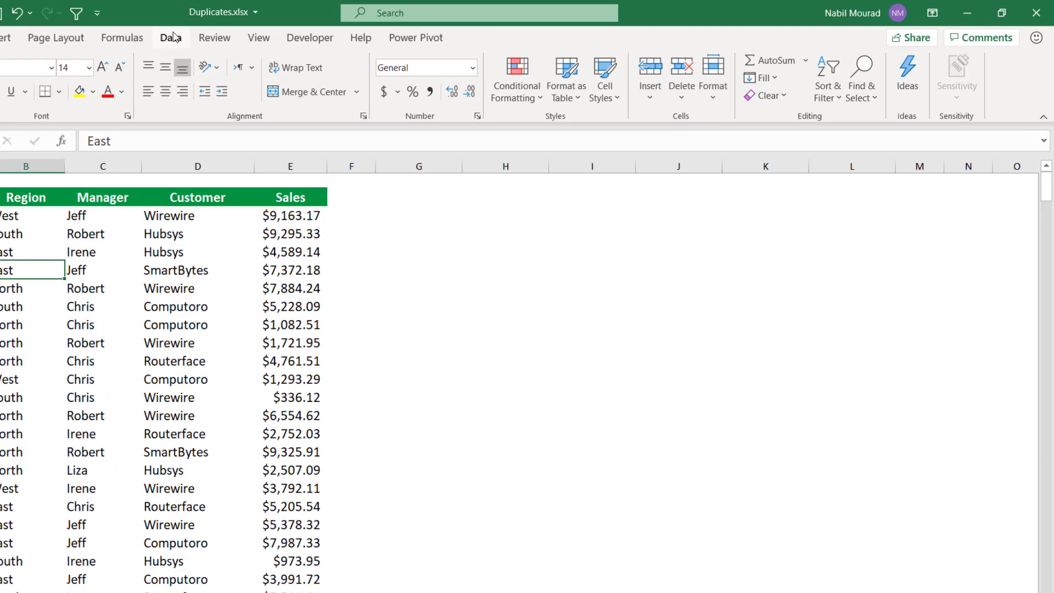
click(255, 34)
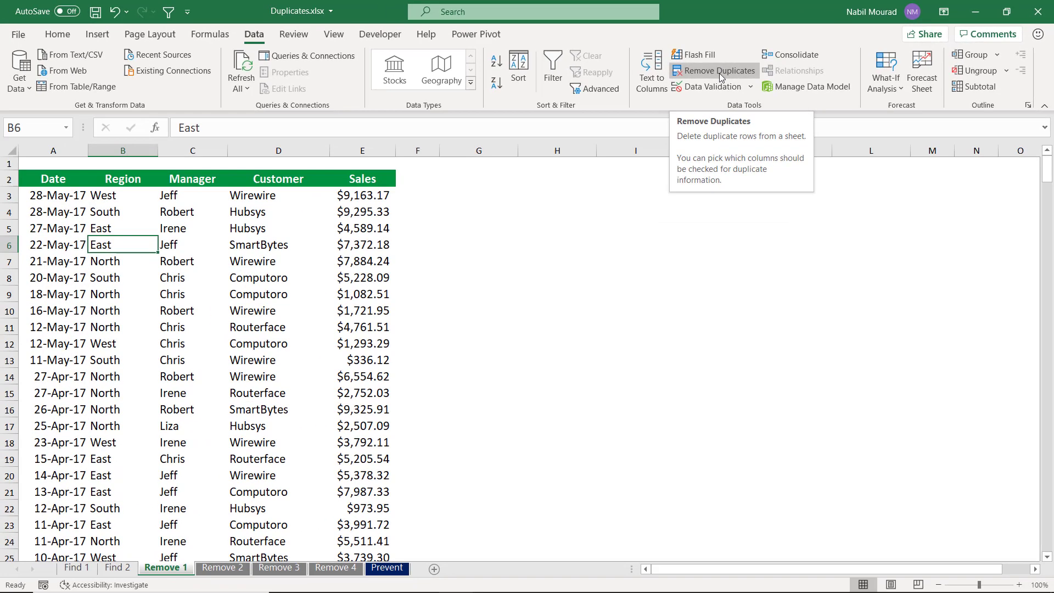
click(719, 74)
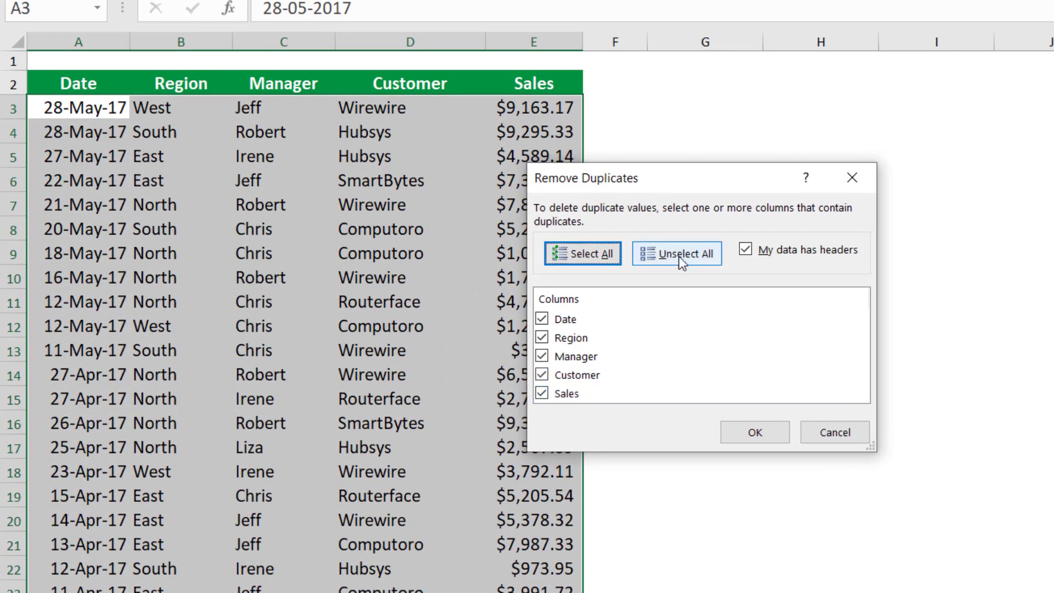
click(681, 256)
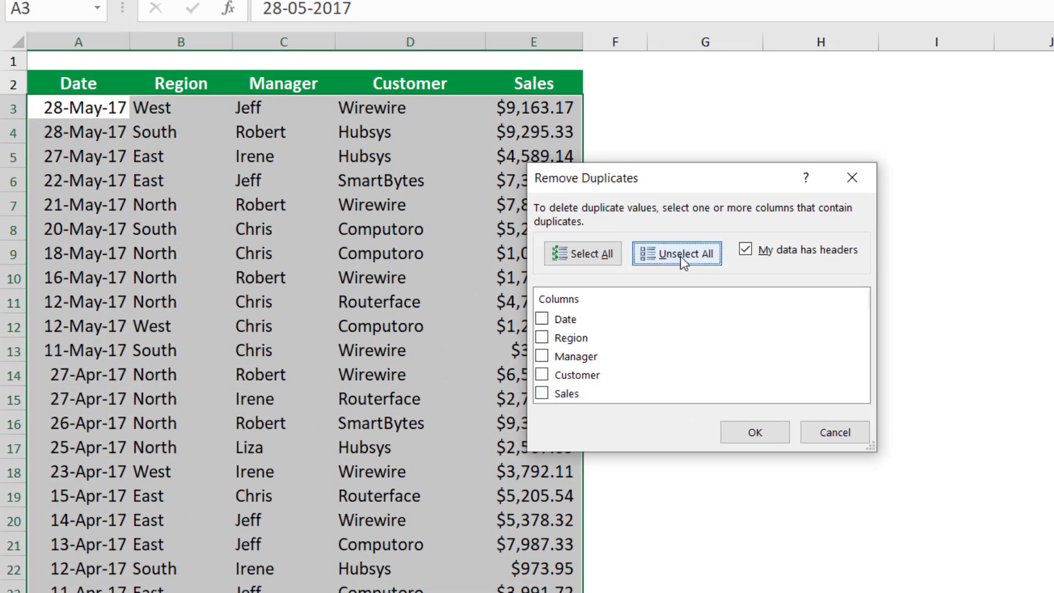
click(542, 338)
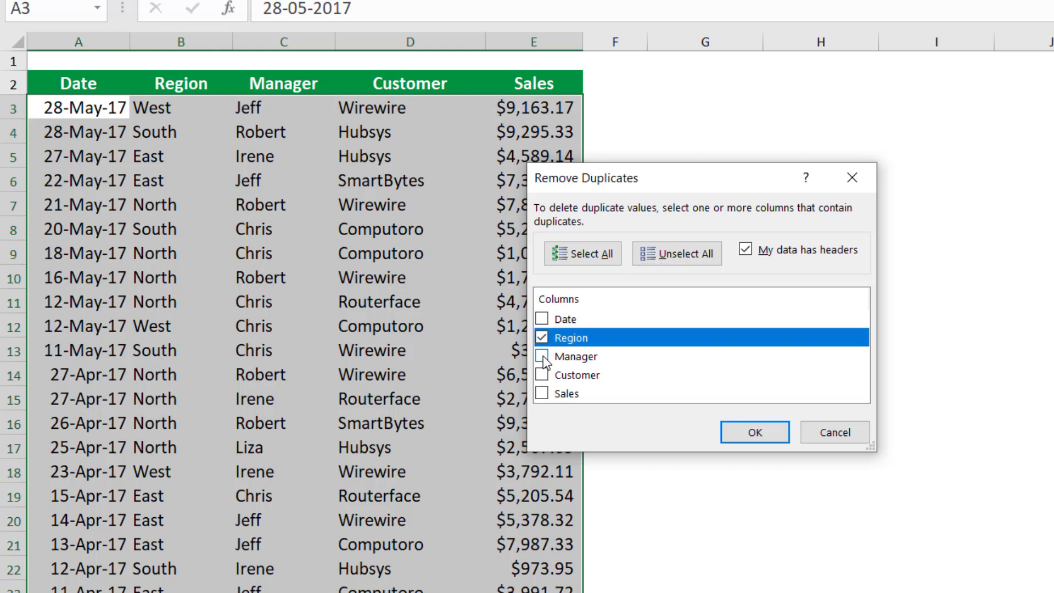
click(543, 357)
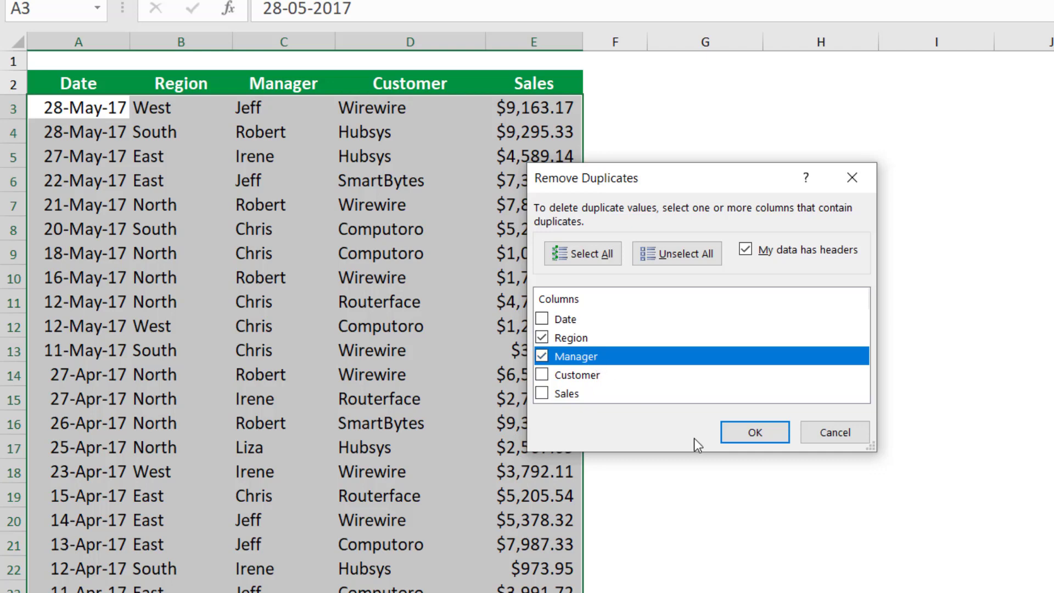
click(752, 439)
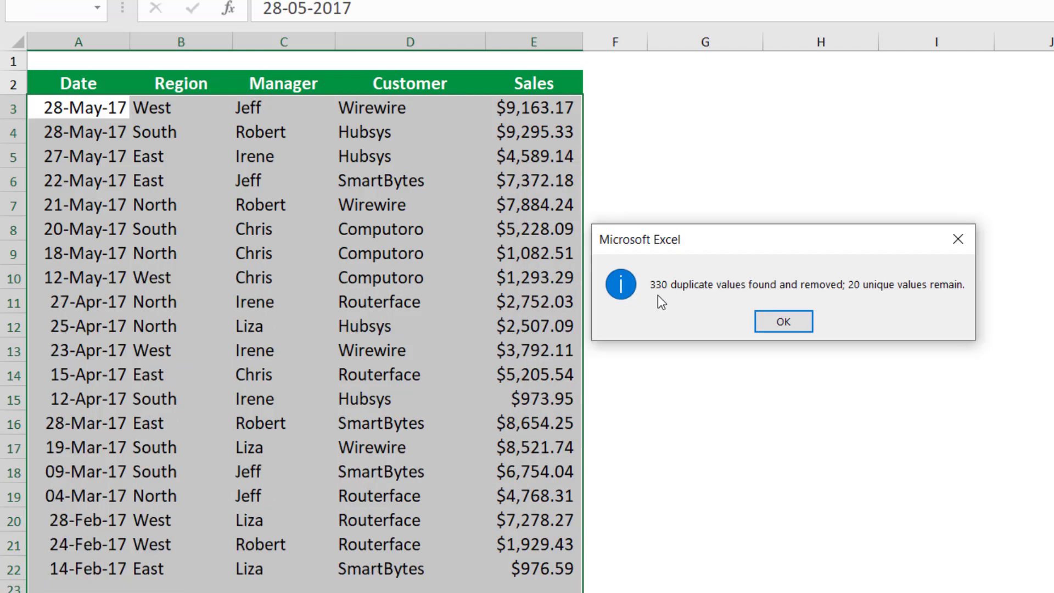
click(802, 321)
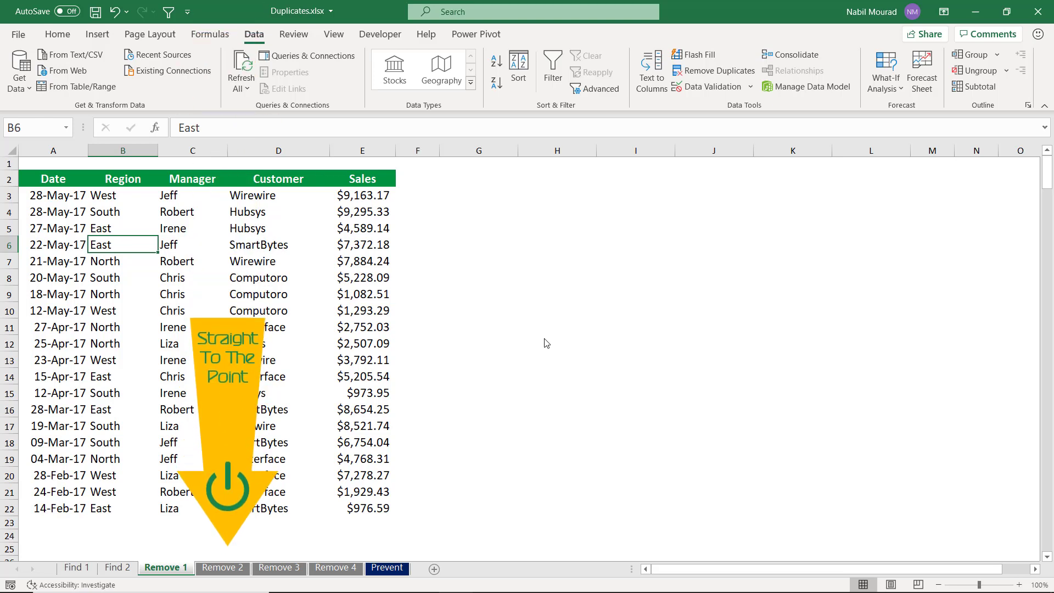
- On the Remove 2 sheet, start an Advanced Filter with the Region column B2:B352 as its list range
click(215, 570)
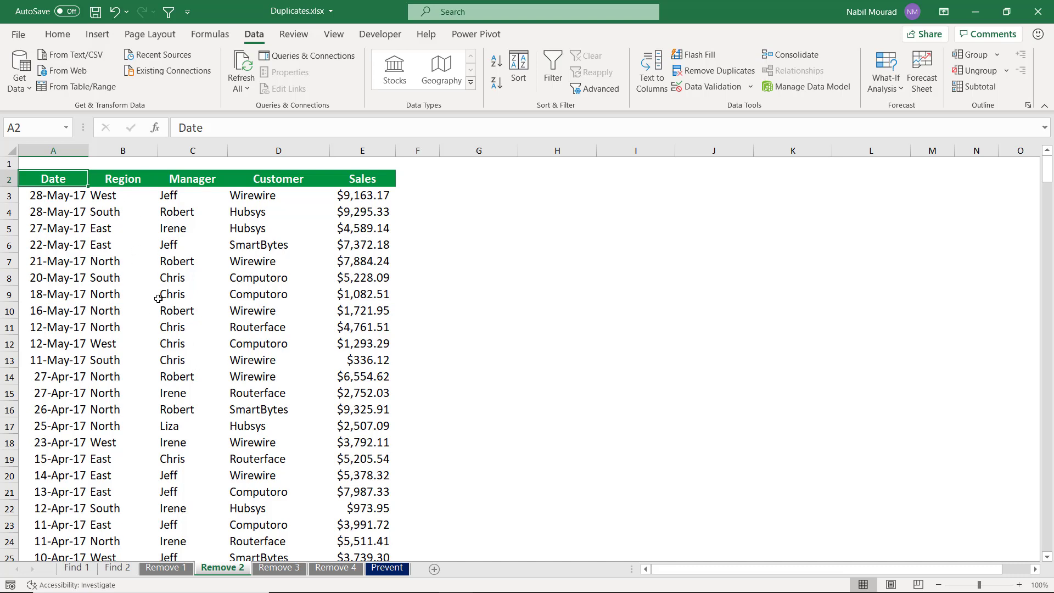
click(122, 179)
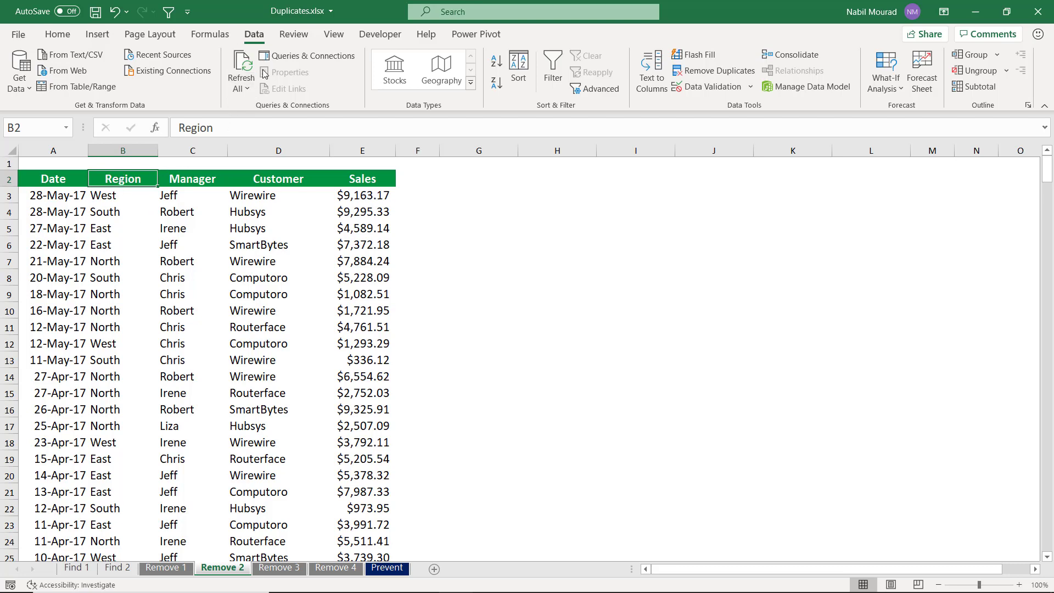
click(604, 89)
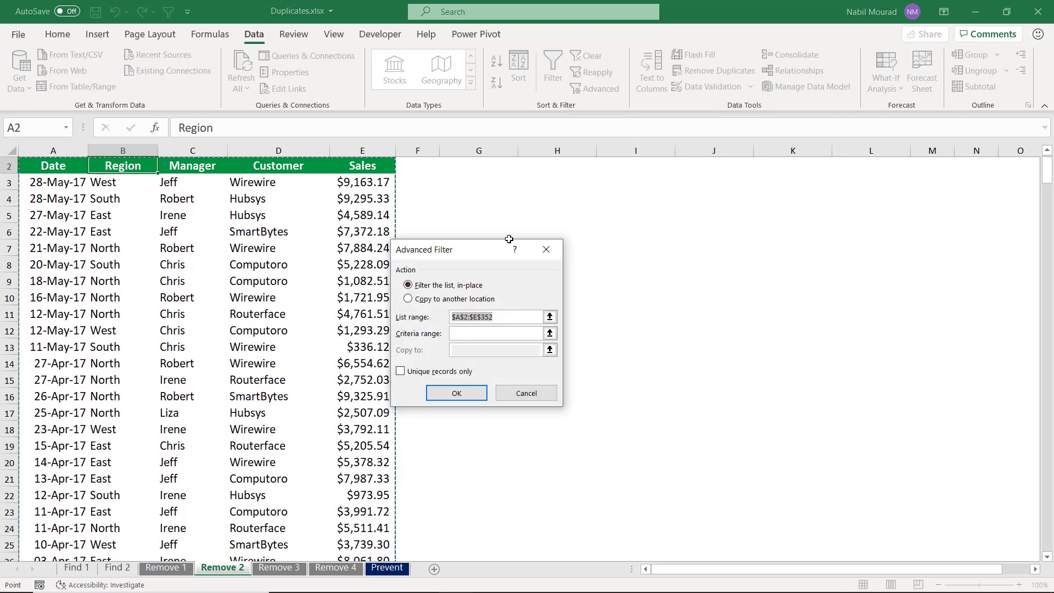
drag(473, 250, 522, 220)
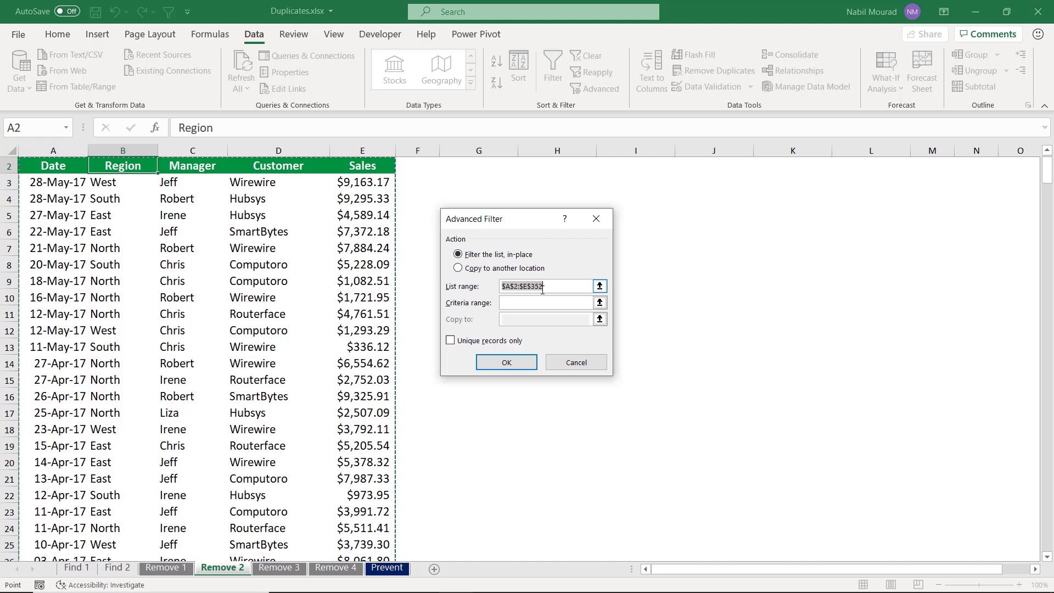
key(BackSpace)
click(122, 166)
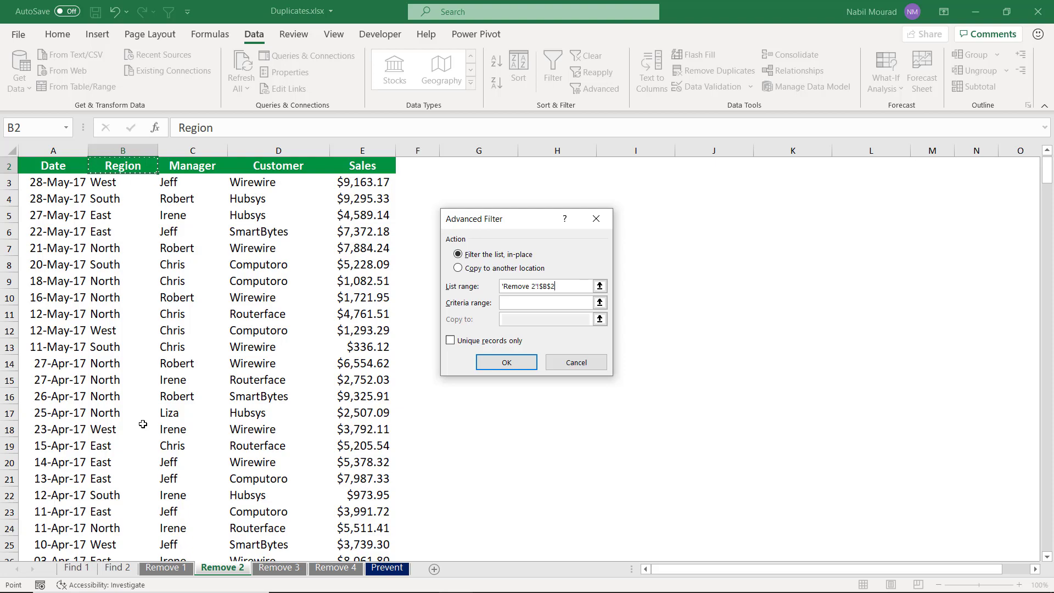
key(ctrl+shift+Down)
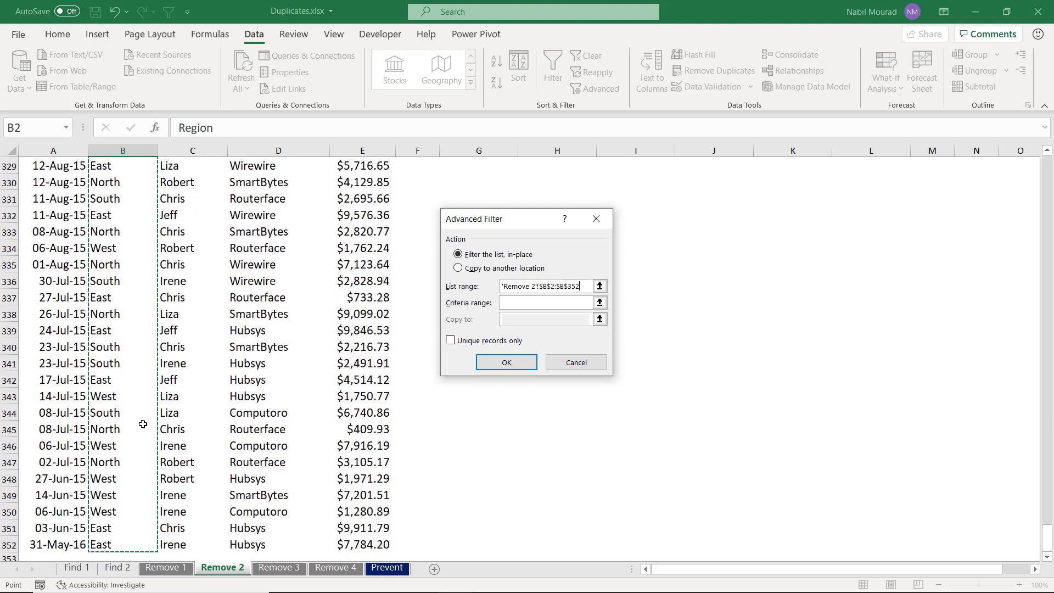
key(ctrl+BackSpace)
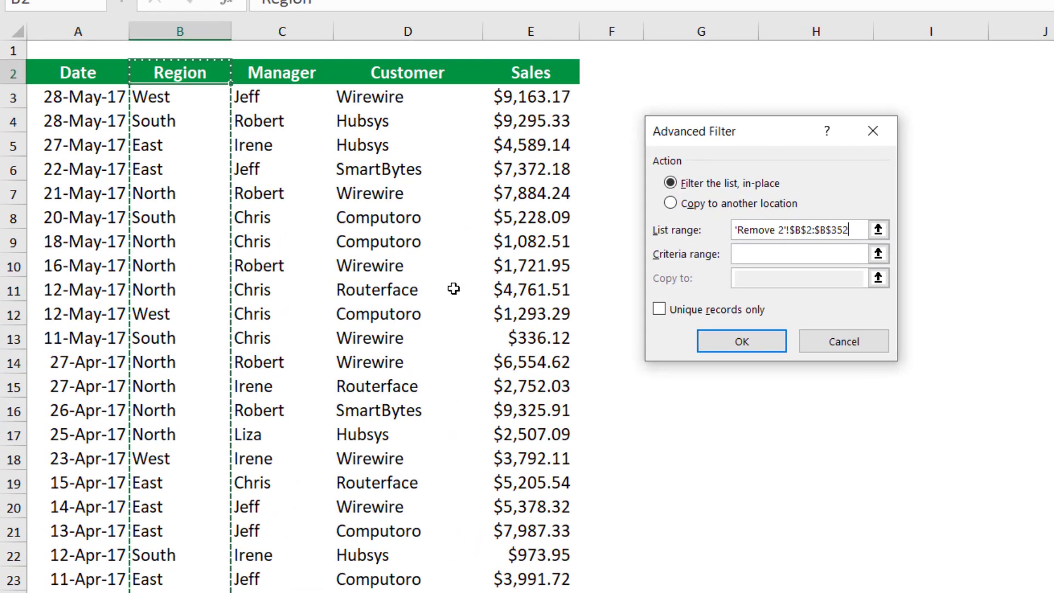
- Set the filter to copy unique records only to another location at G2, and run it
click(671, 204)
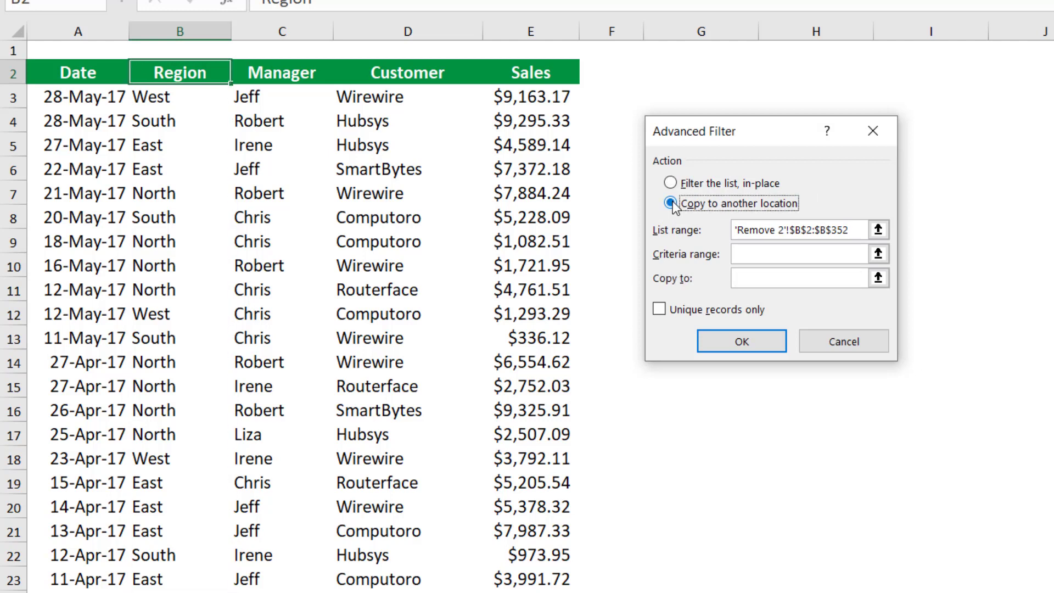
click(767, 277)
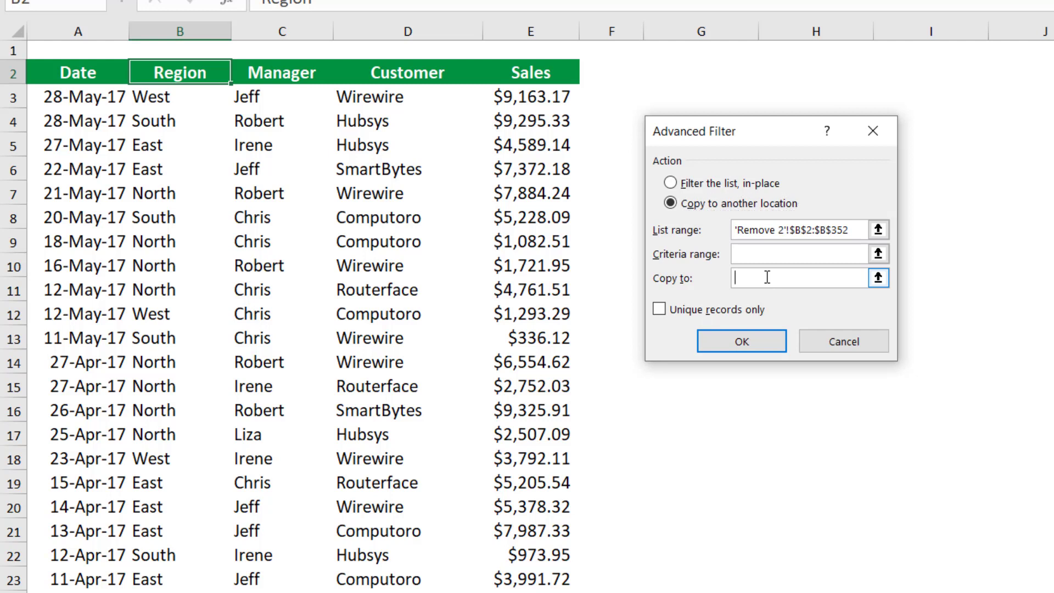
click(693, 78)
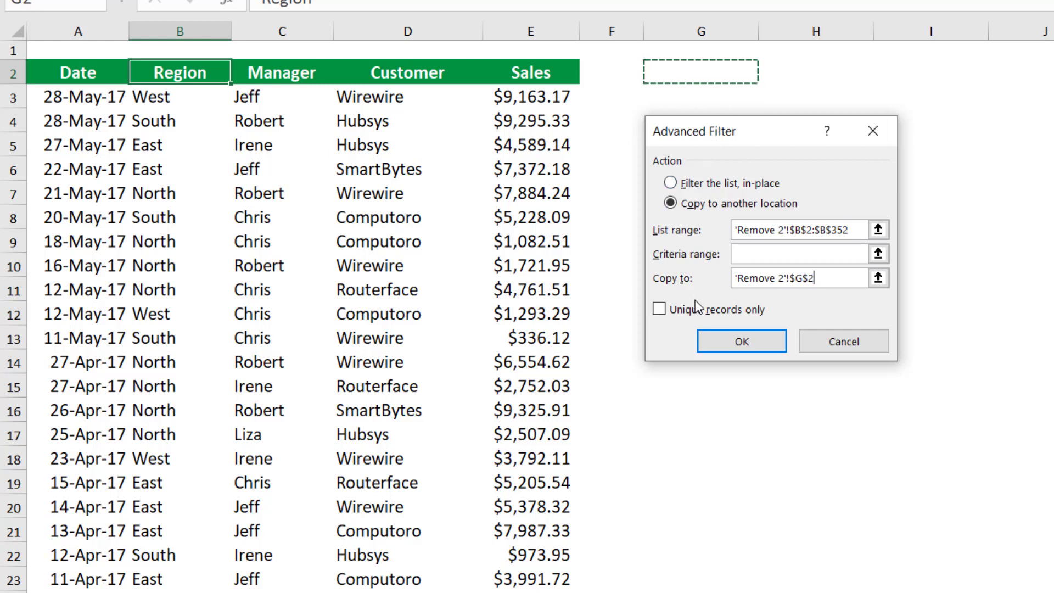
click(660, 310)
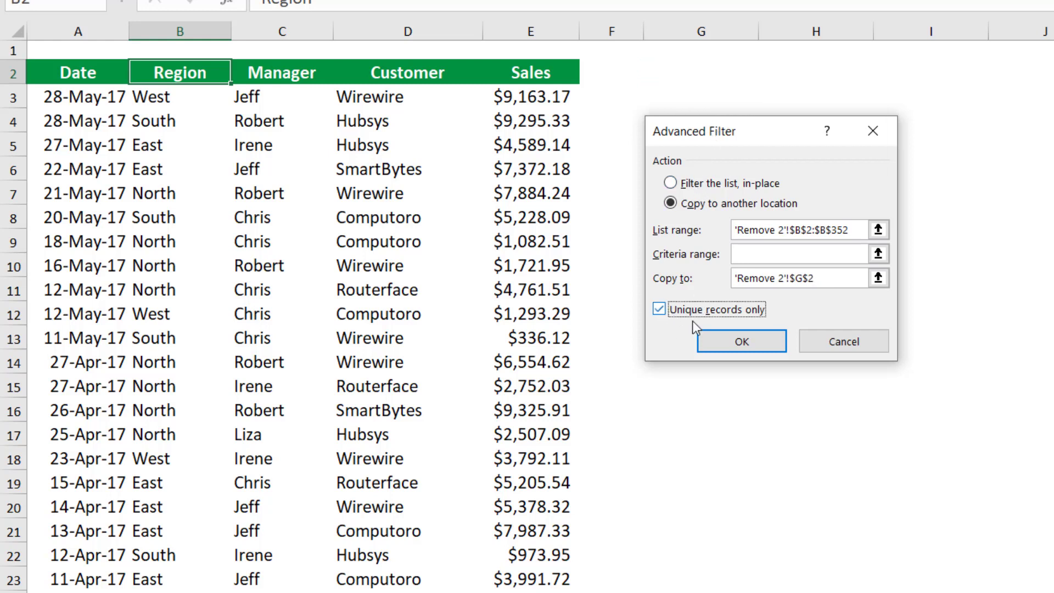
click(743, 342)
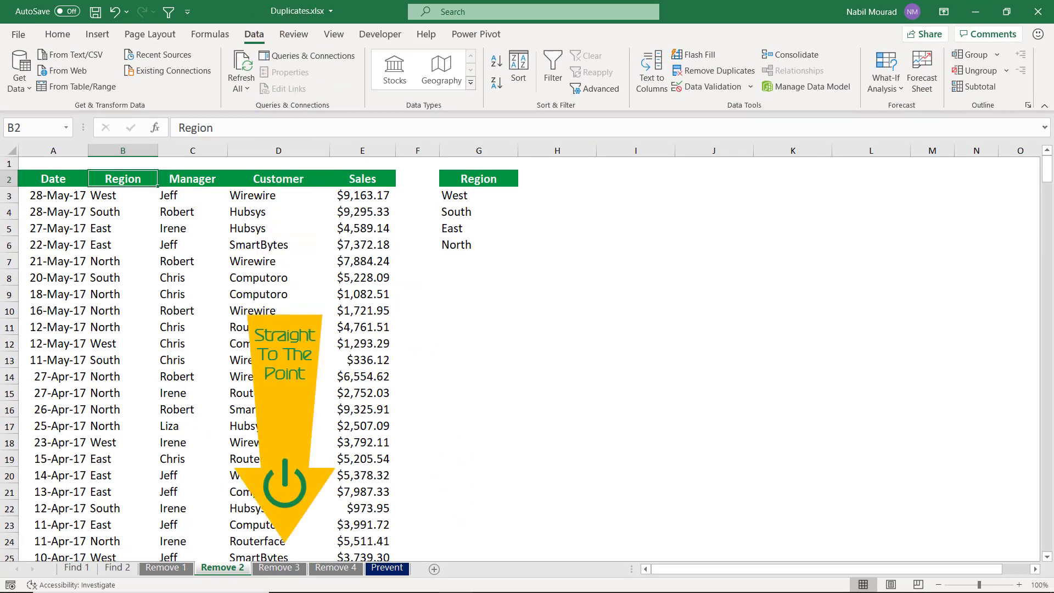
- On the Remove 3 sheet, create a PivotTable from A2:E352 at G4 of the existing worksheet, with Manager in the rows area
click(278, 569)
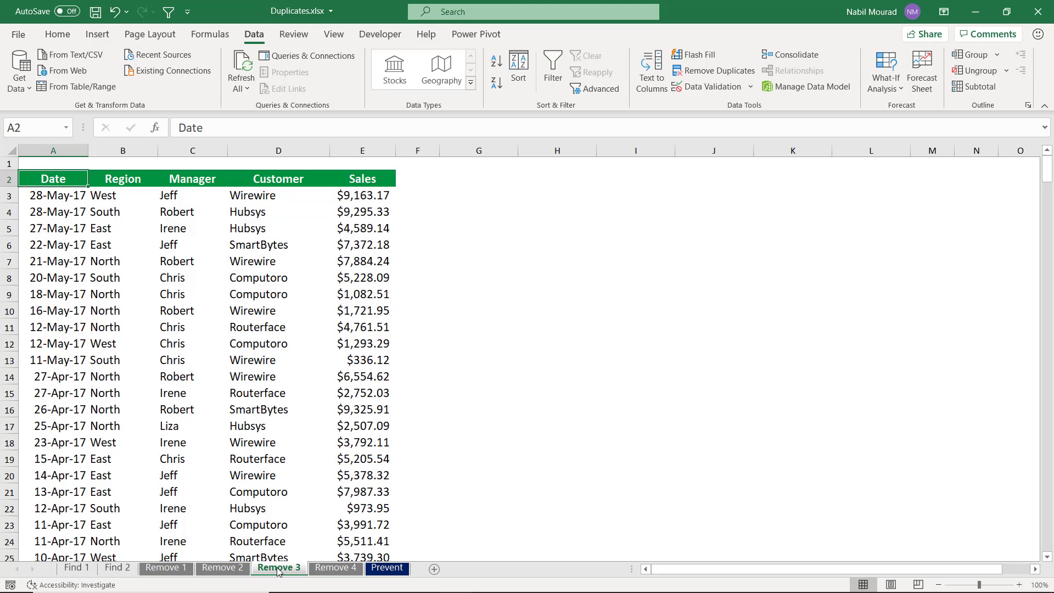
click(246, 313)
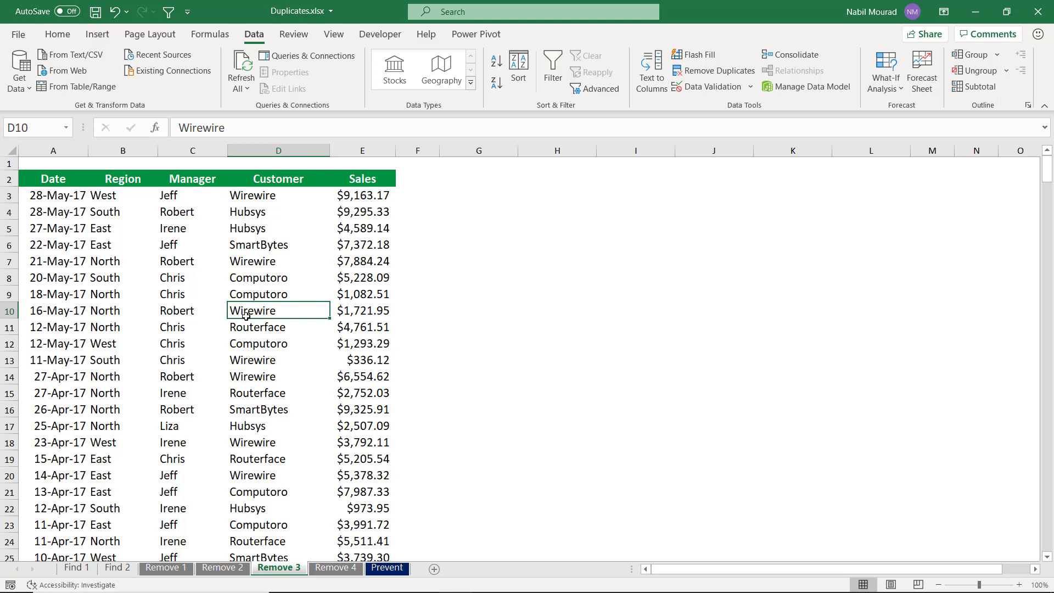
click(104, 41)
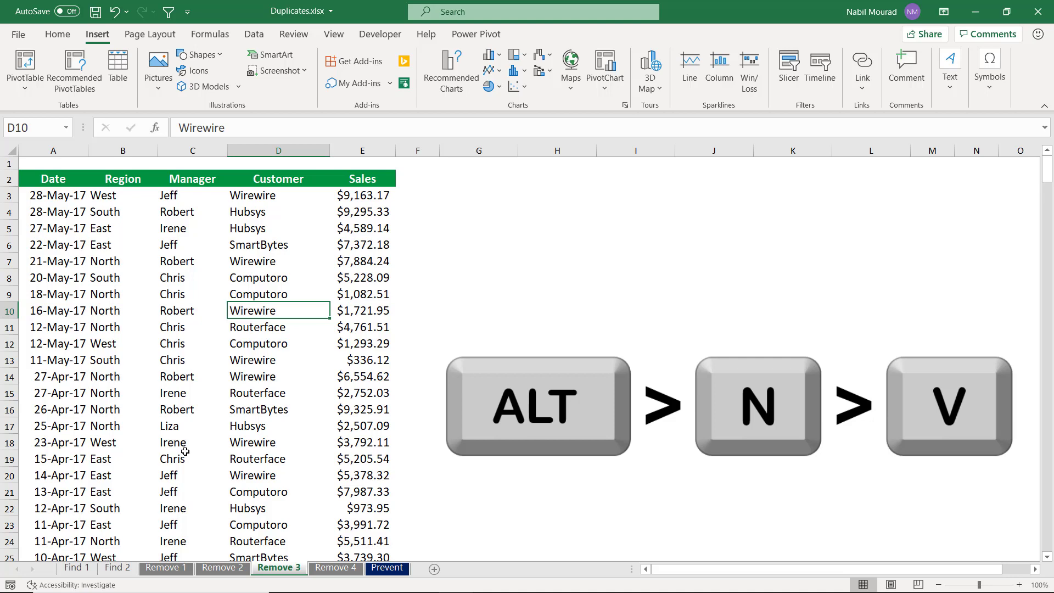
click(32, 64)
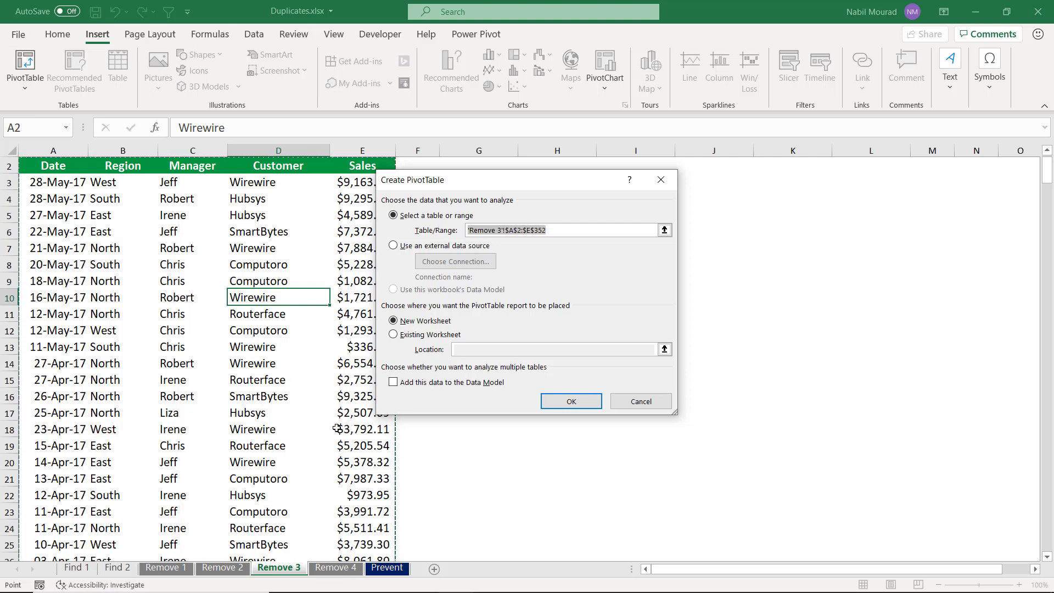
click(394, 336)
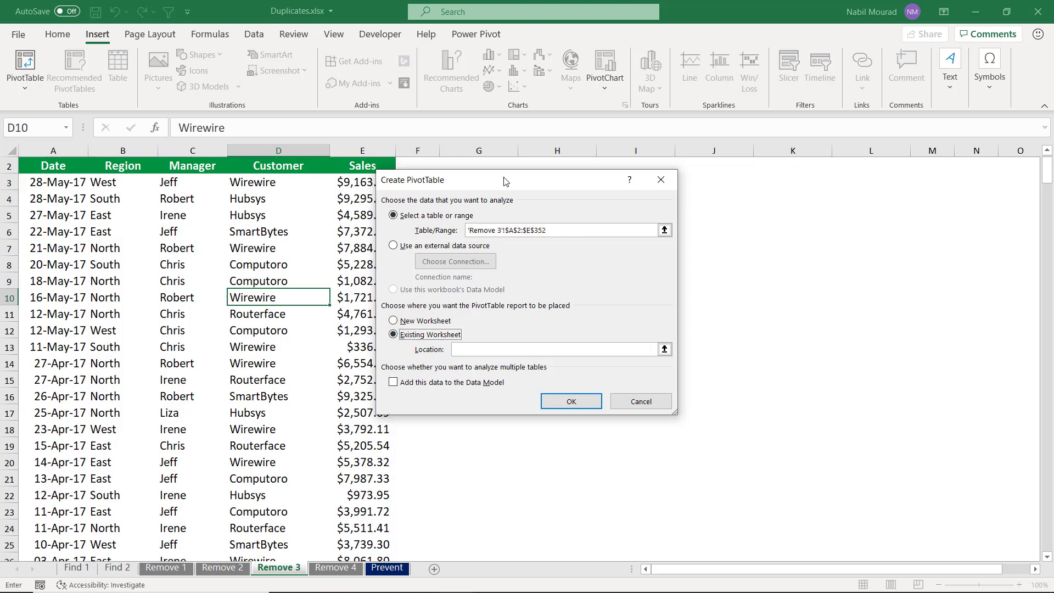
click(483, 195)
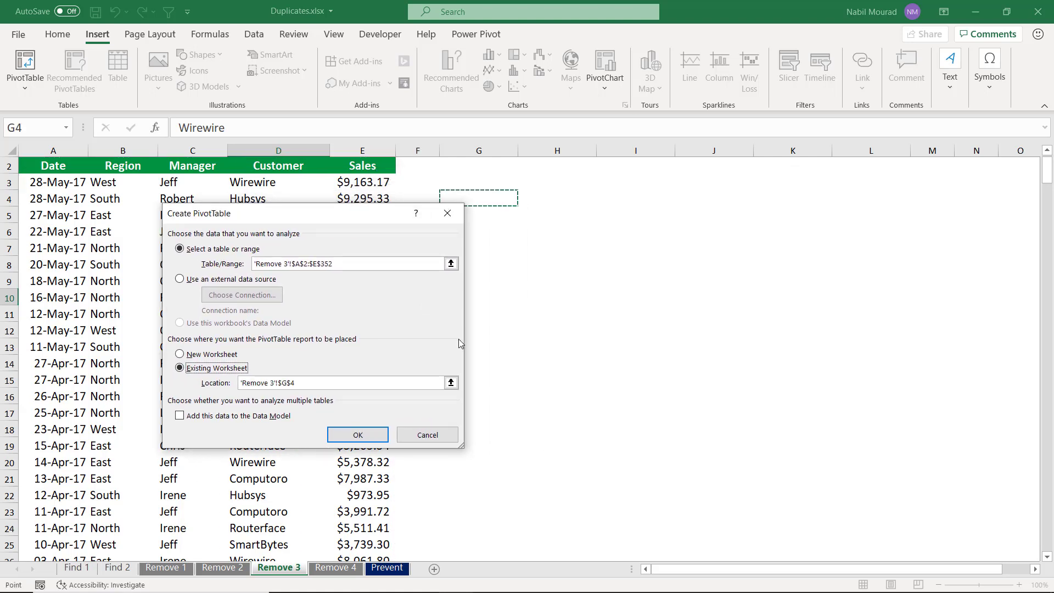
click(347, 437)
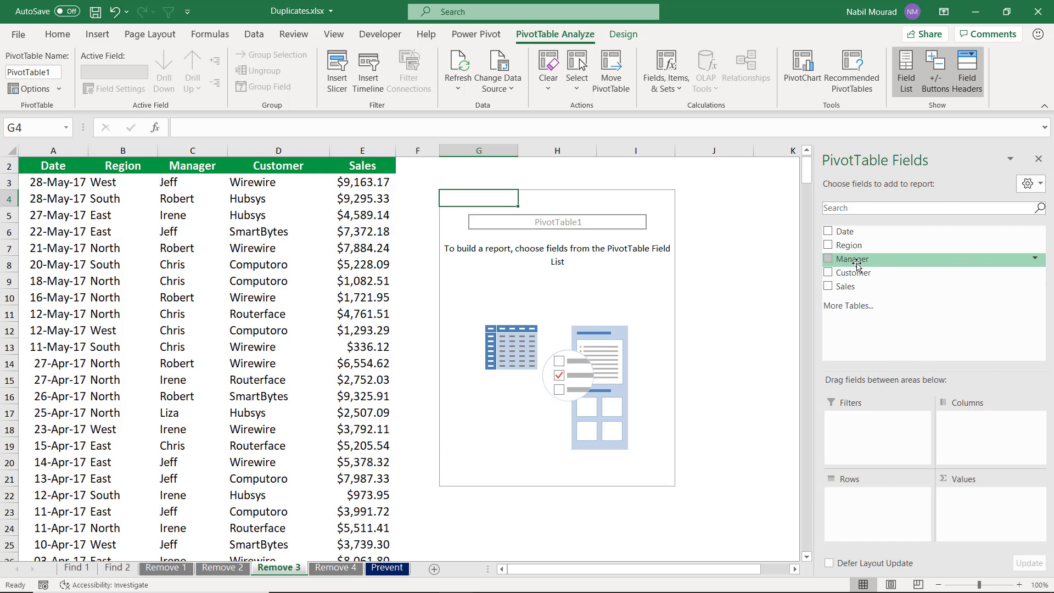
drag(857, 265, 855, 523)
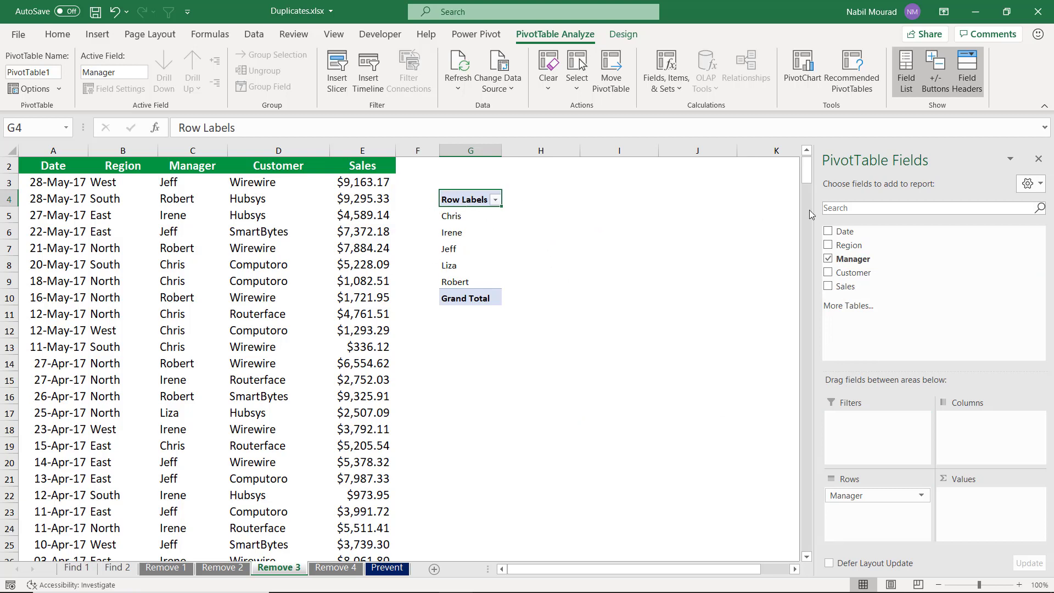
click(1040, 160)
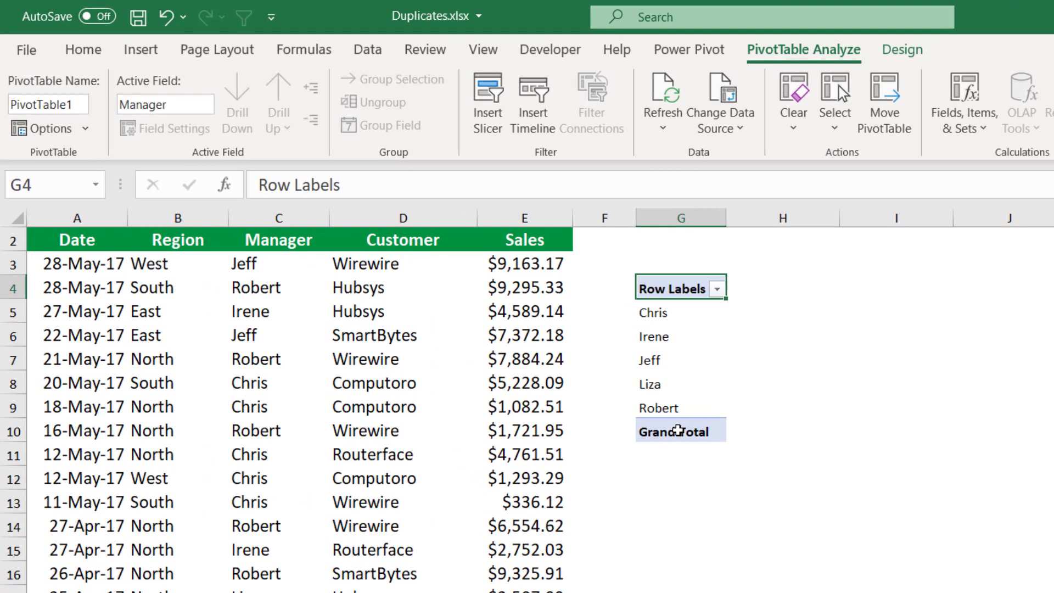
- Turn off the PivotTable's grand totals for rows and columns and show the report in tabular form
click(904, 49)
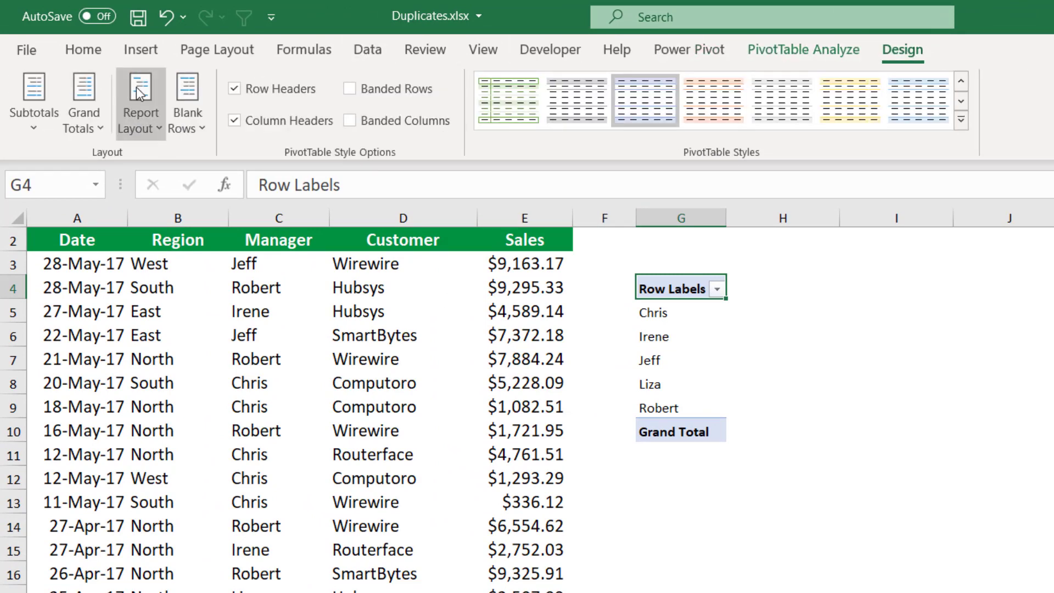
click(91, 130)
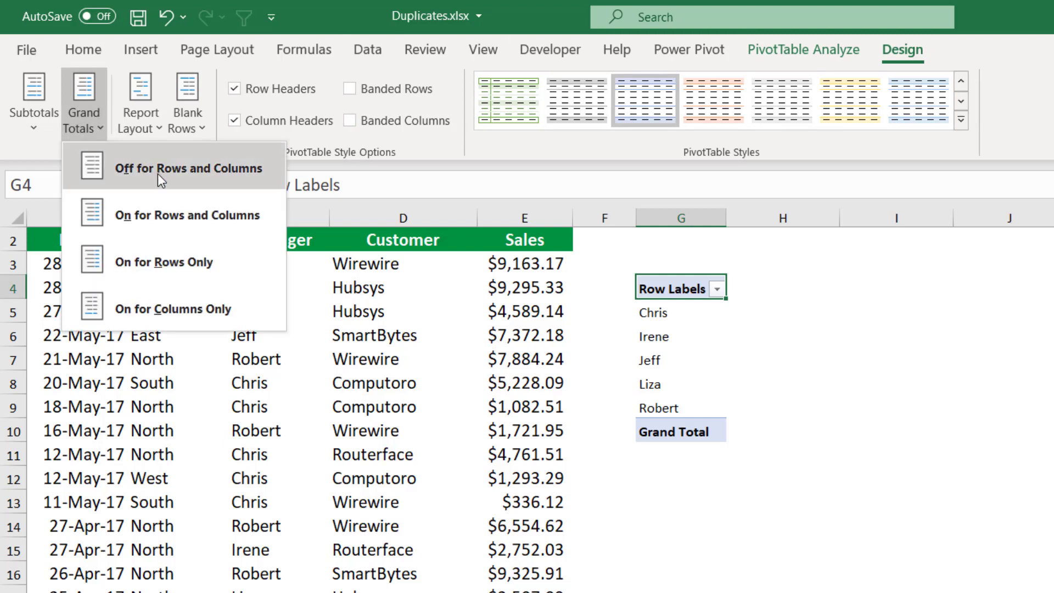
click(157, 173)
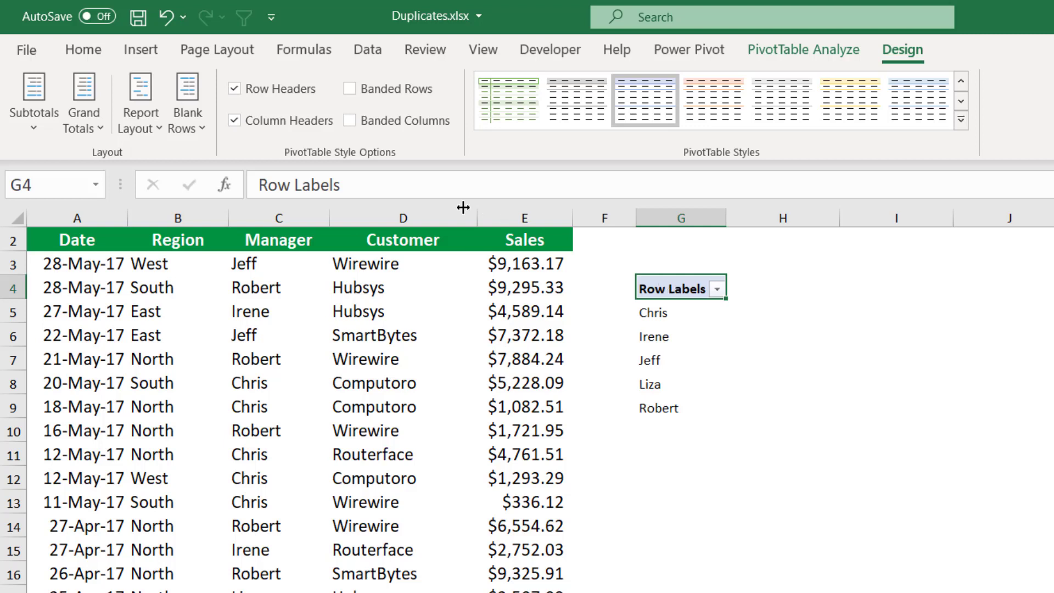
click(156, 130)
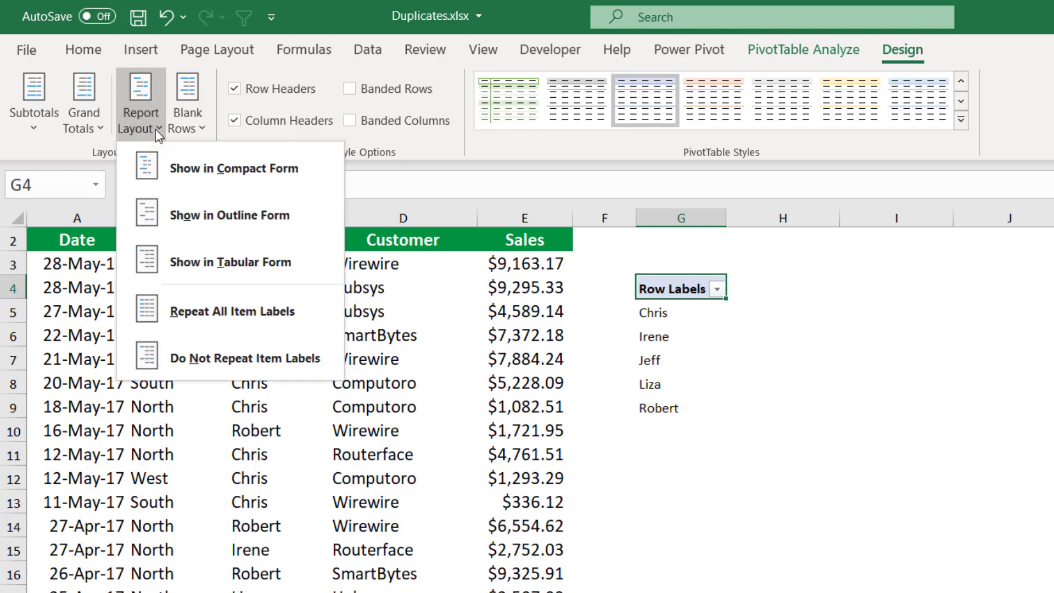
click(253, 262)
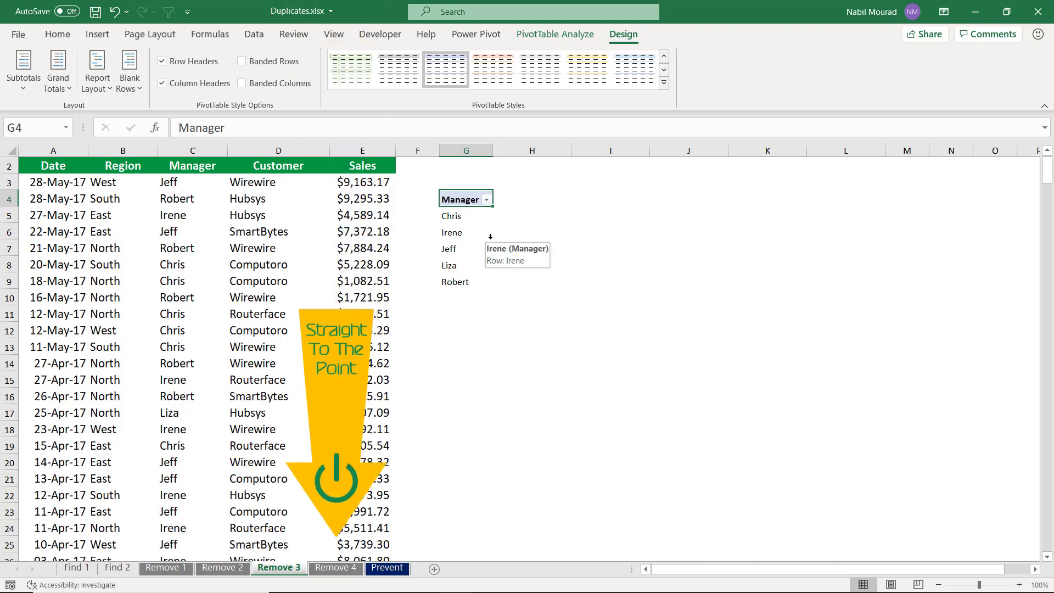
- On the Remove 4 sheet, copy the Region header from B2 to G2
click(337, 570)
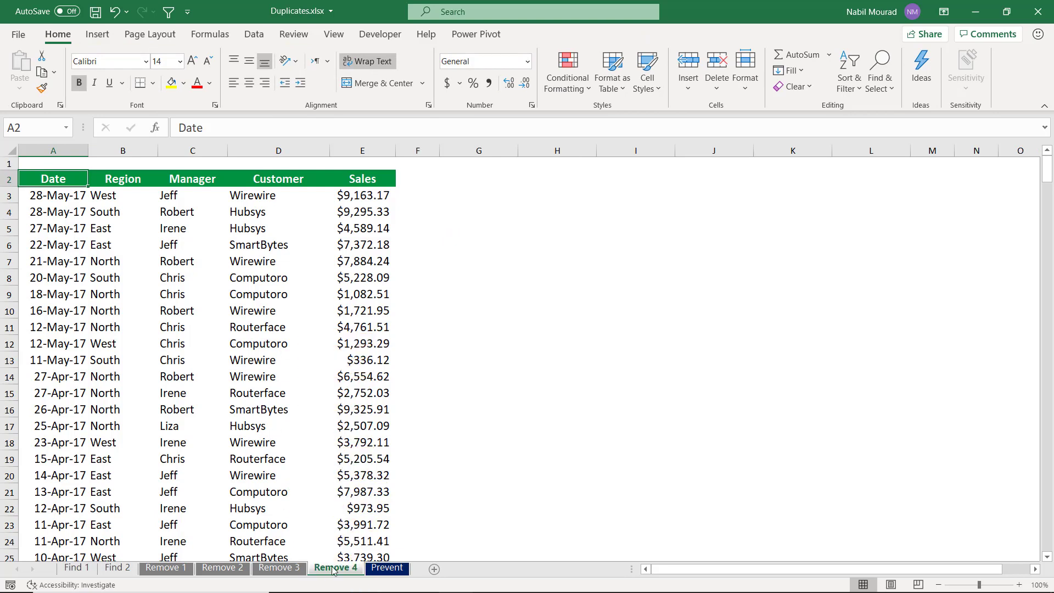
click(134, 181)
key(ctrl+c)
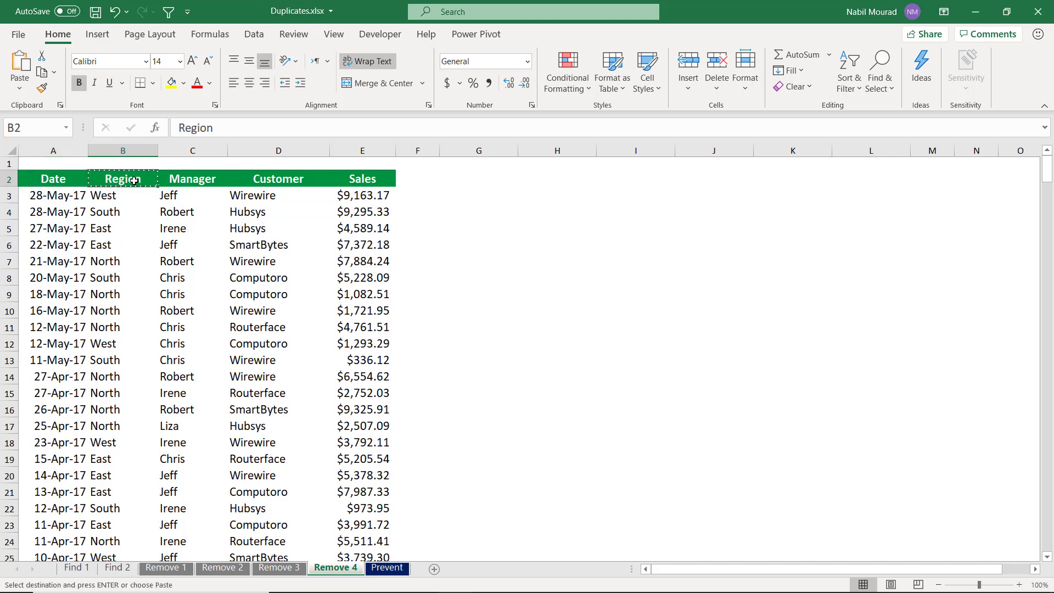
click(477, 183)
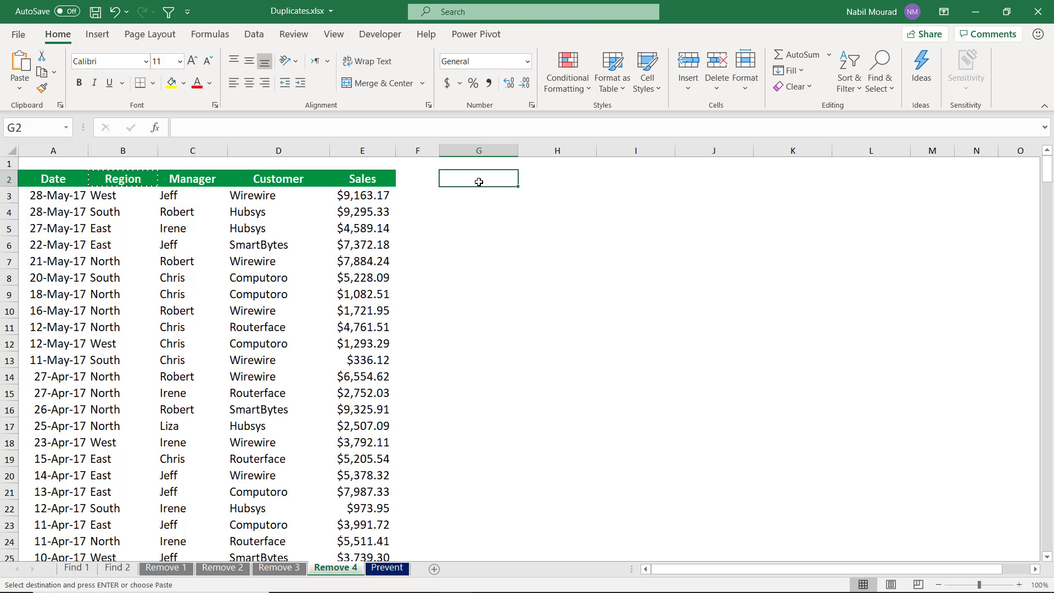
key(ctrl+v)
- Enter the formula =UNIQUE(B3:B352) in G3 to extract the distinct regions
click(476, 195)
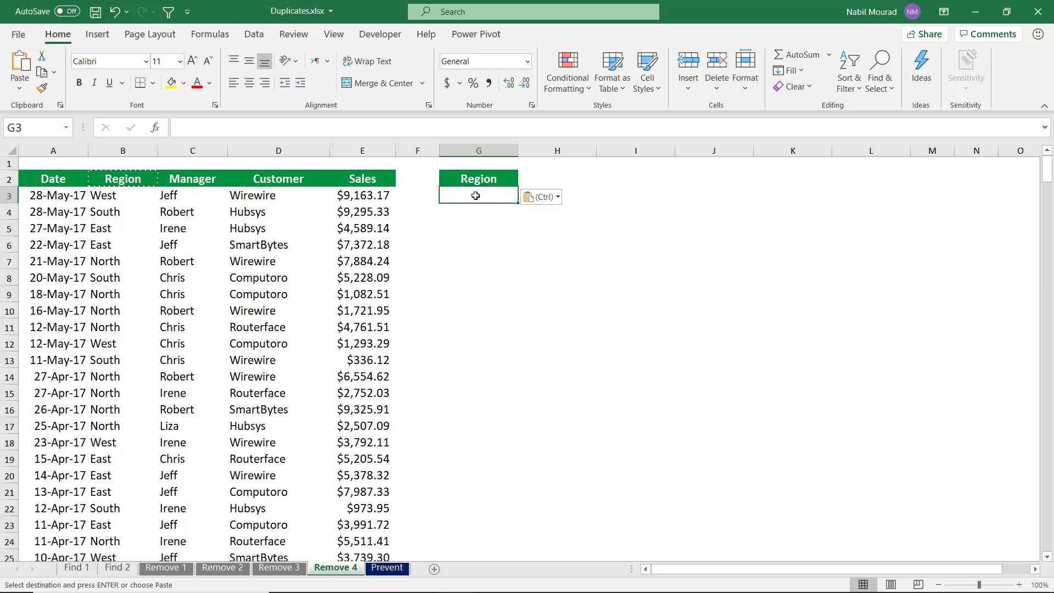
text(=uniq)
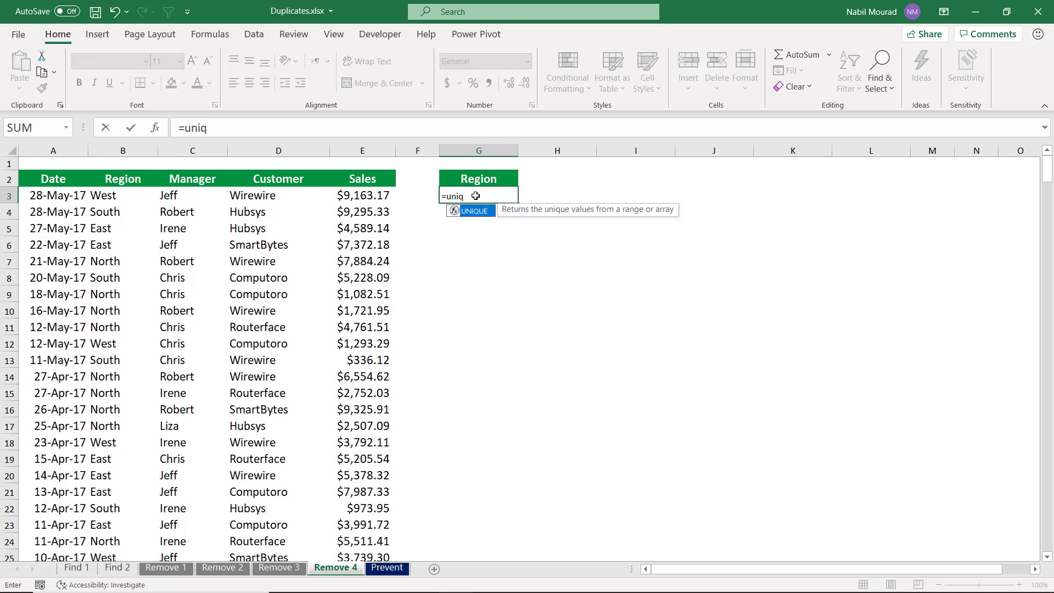
key(Tab)
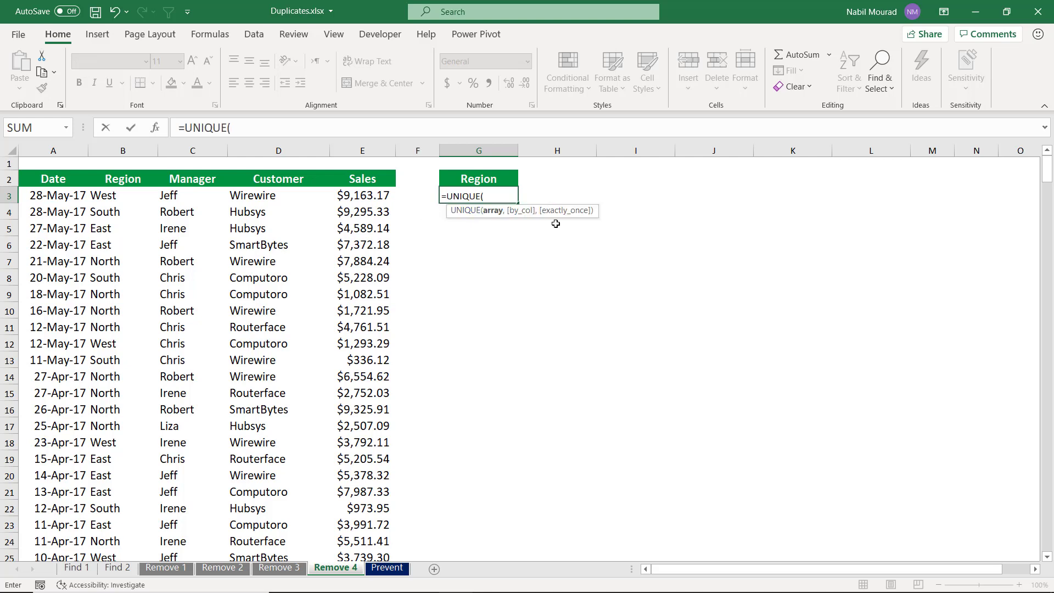
click(122, 194)
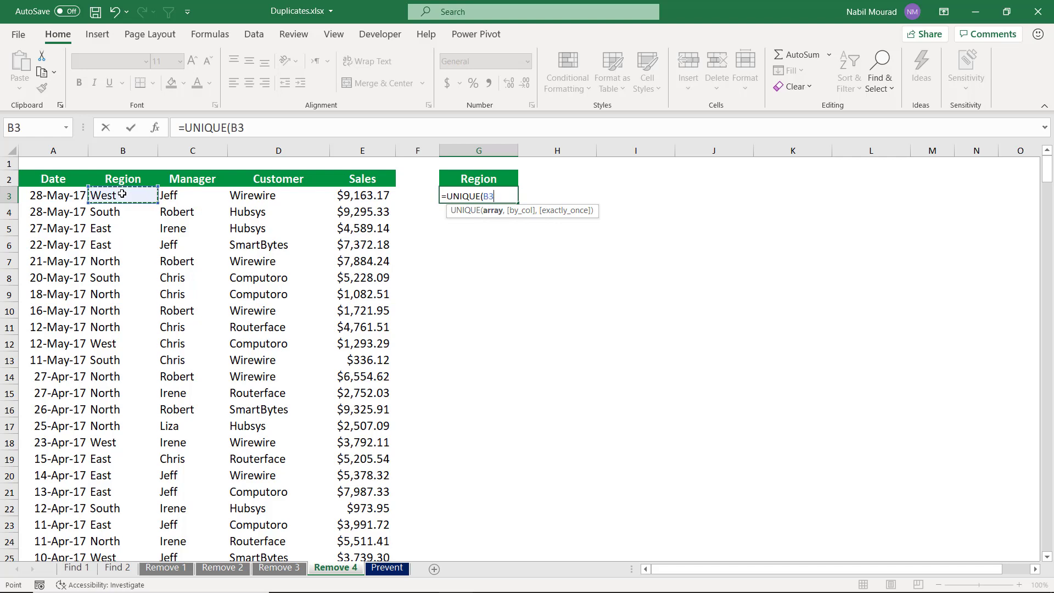
key(ctrl+shift+Down)
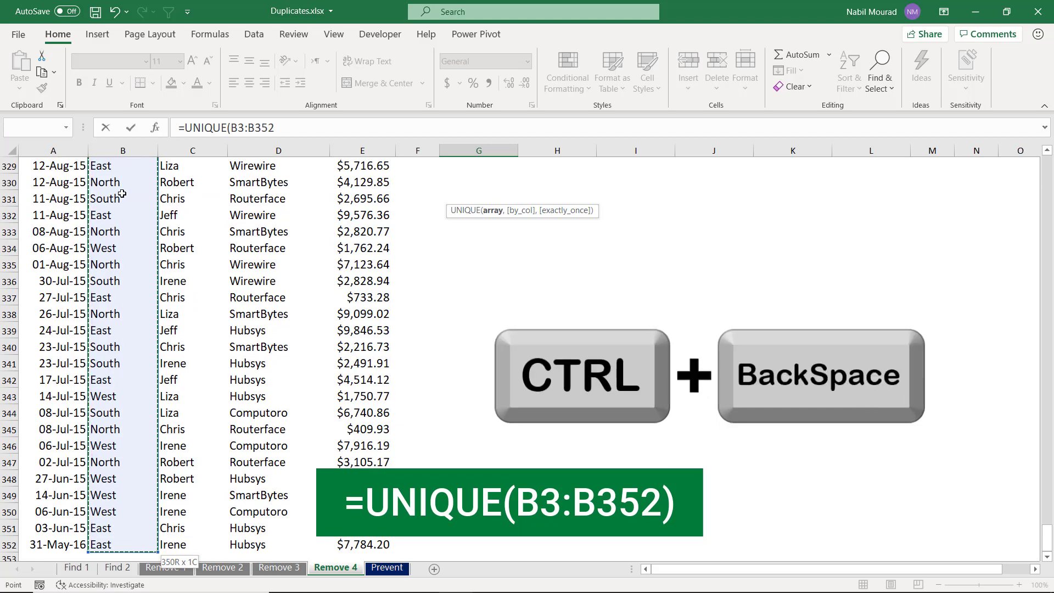
key(ctrl+BackSpace)
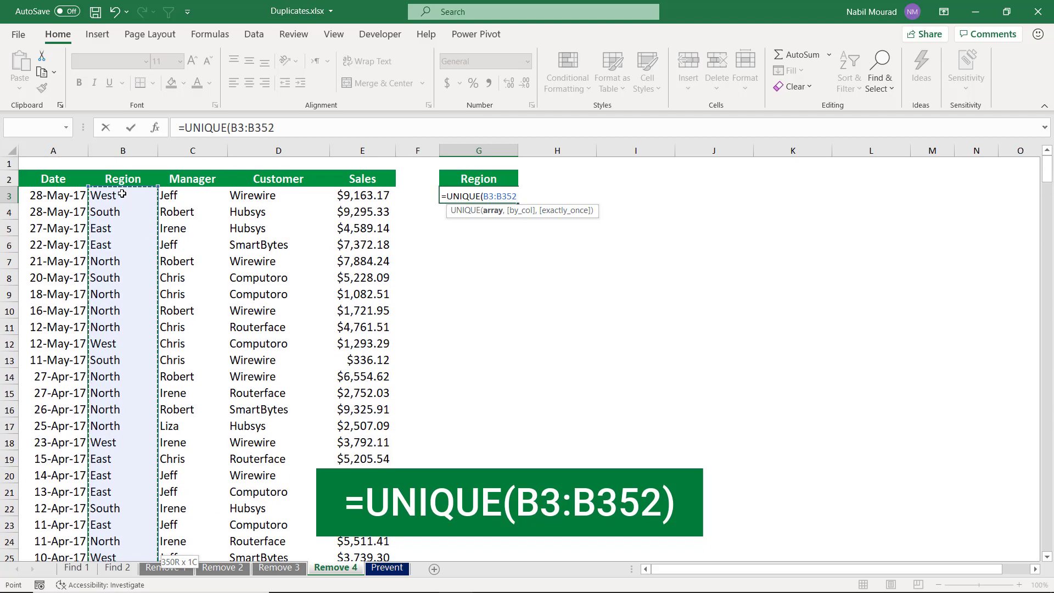
text())
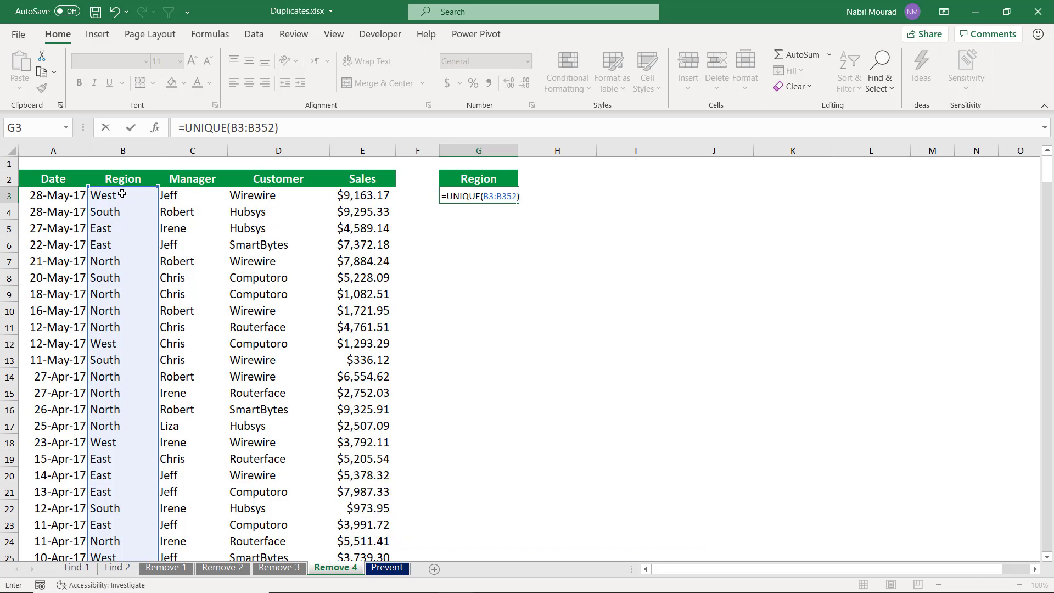
key(Return)
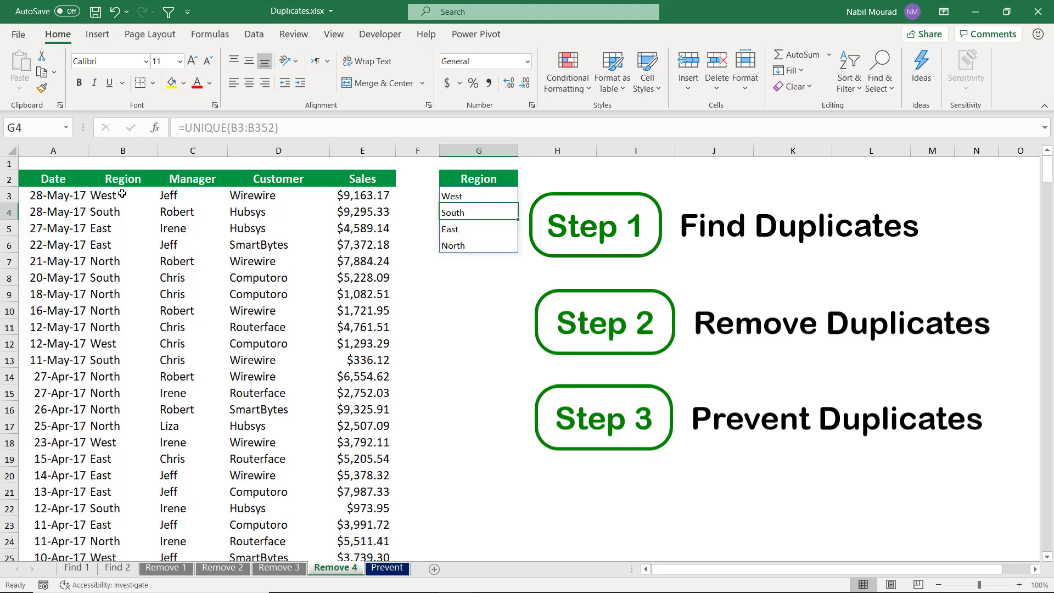
- On the Prevent sheet, enter =COUNTIF(C:C,C3) in D3 to count how often the first region occurs
click(389, 569)
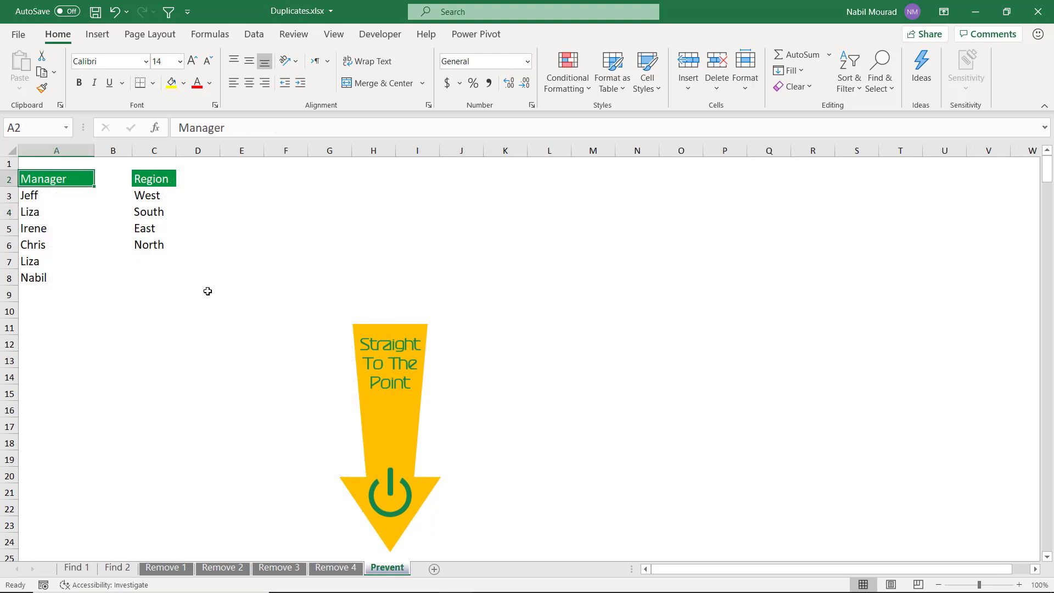
click(147, 186)
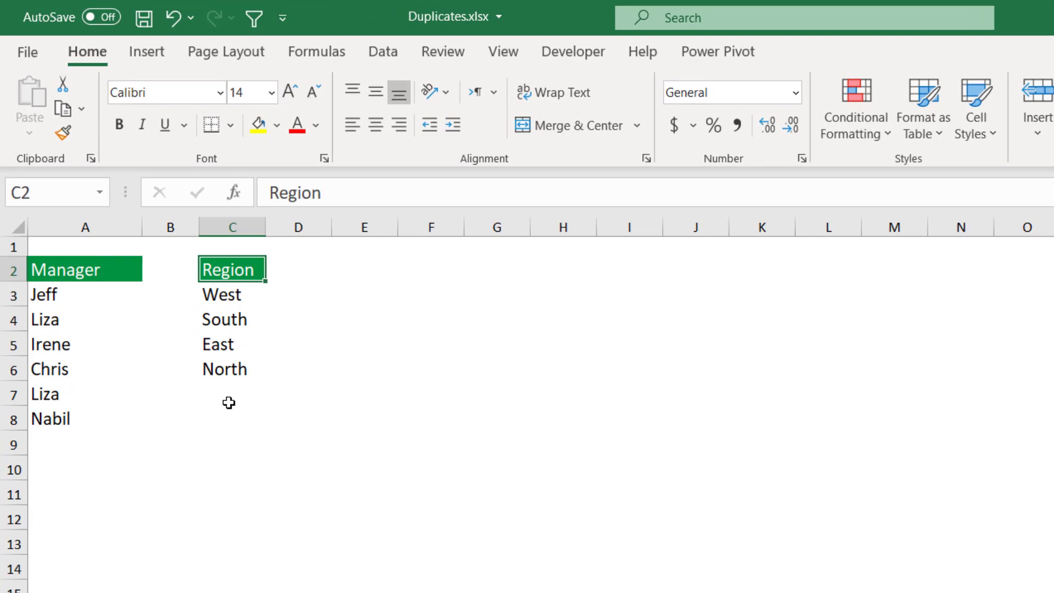
click(286, 292)
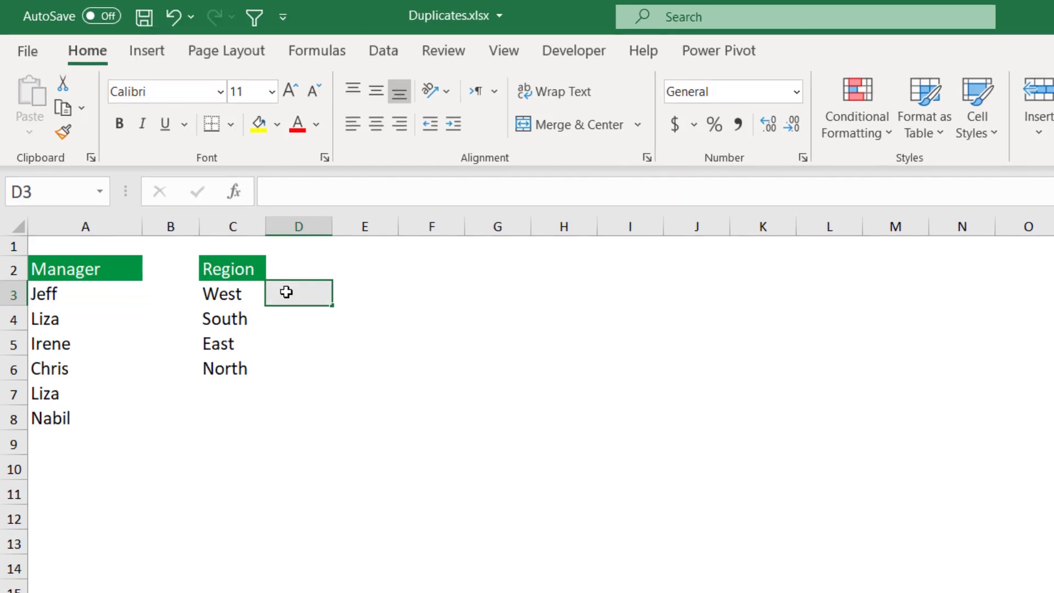
text(=countif)
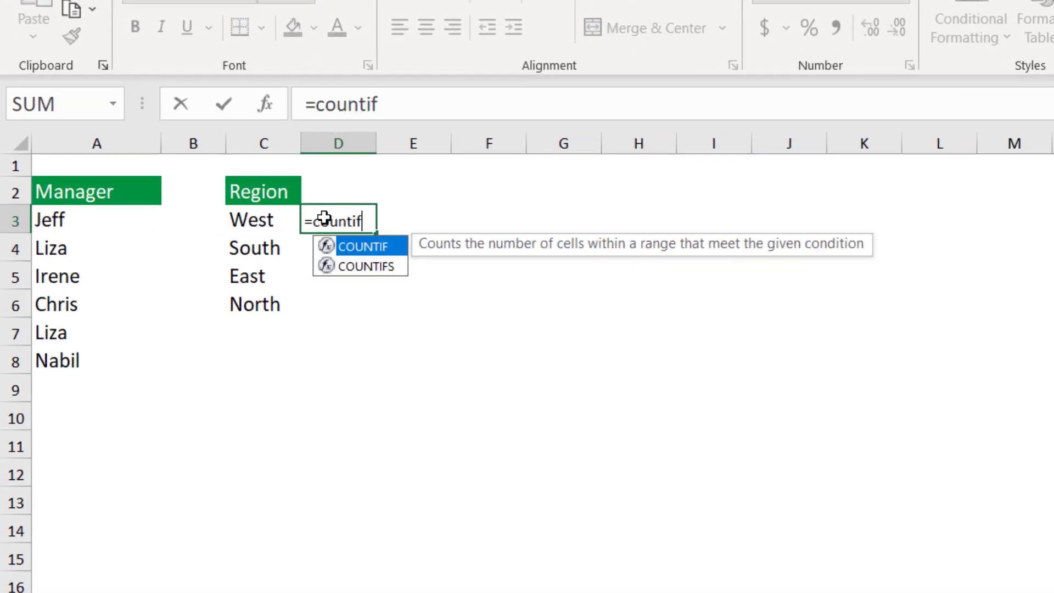
key(Tab)
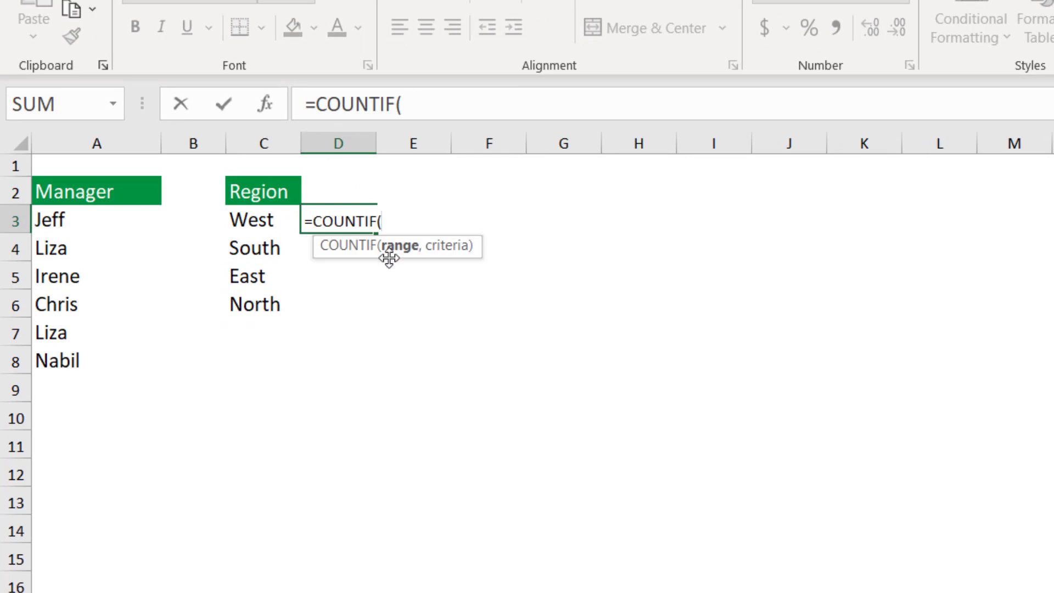
click(265, 139)
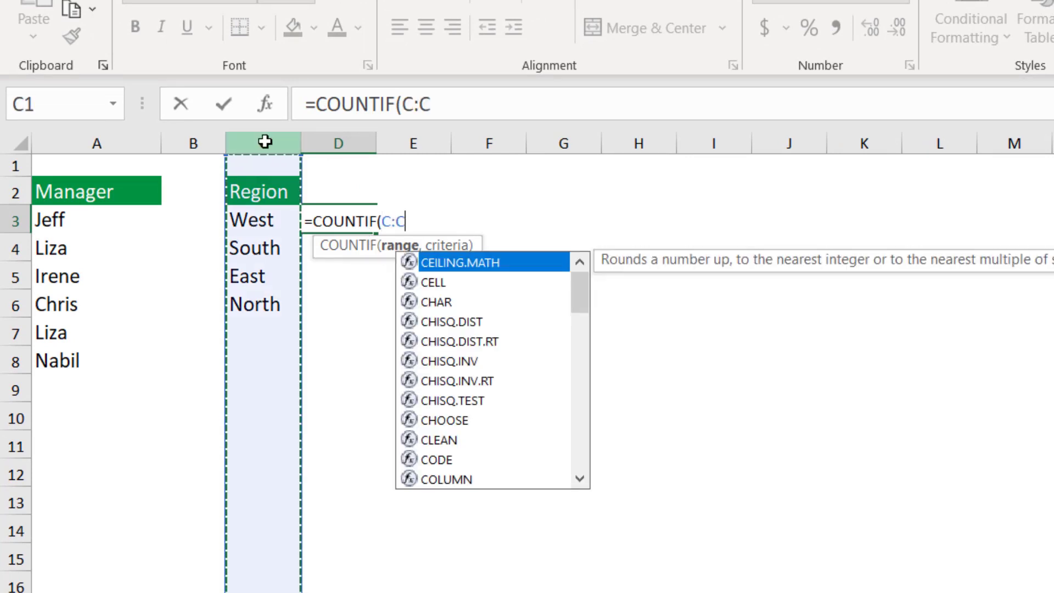
text(,)
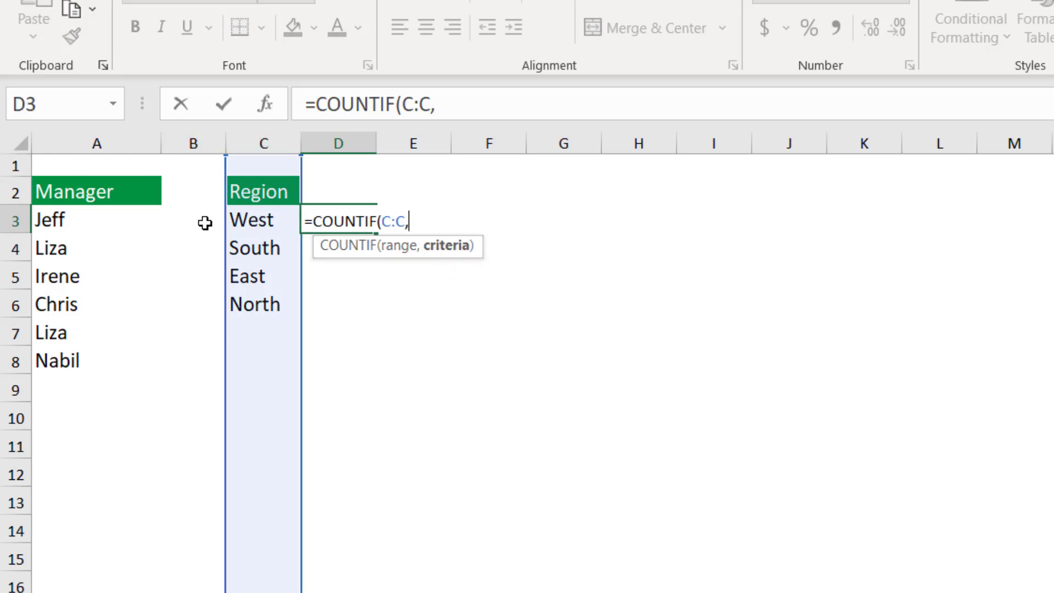
click(258, 223)
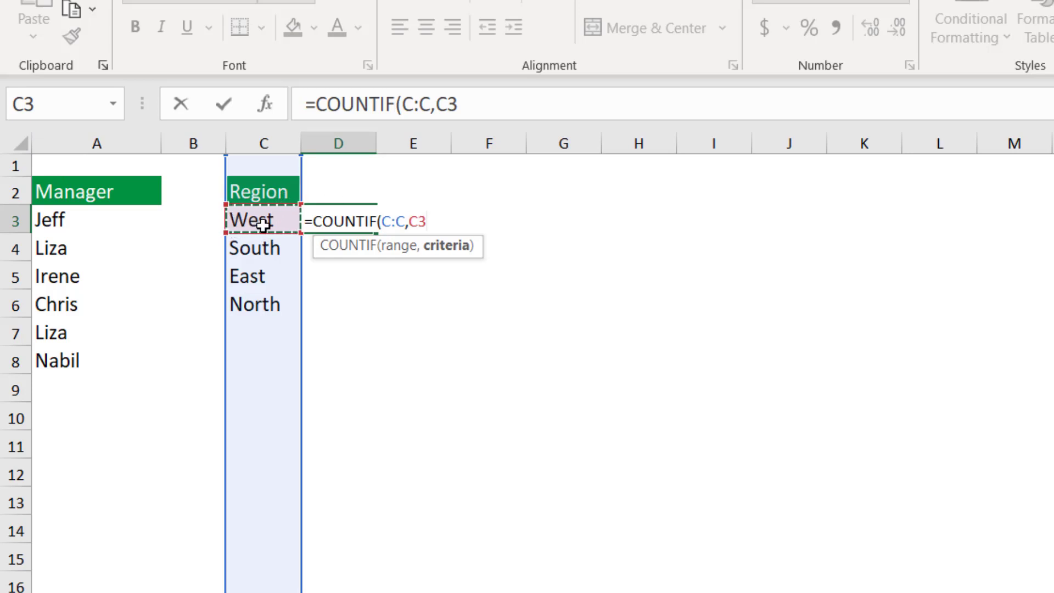
text())
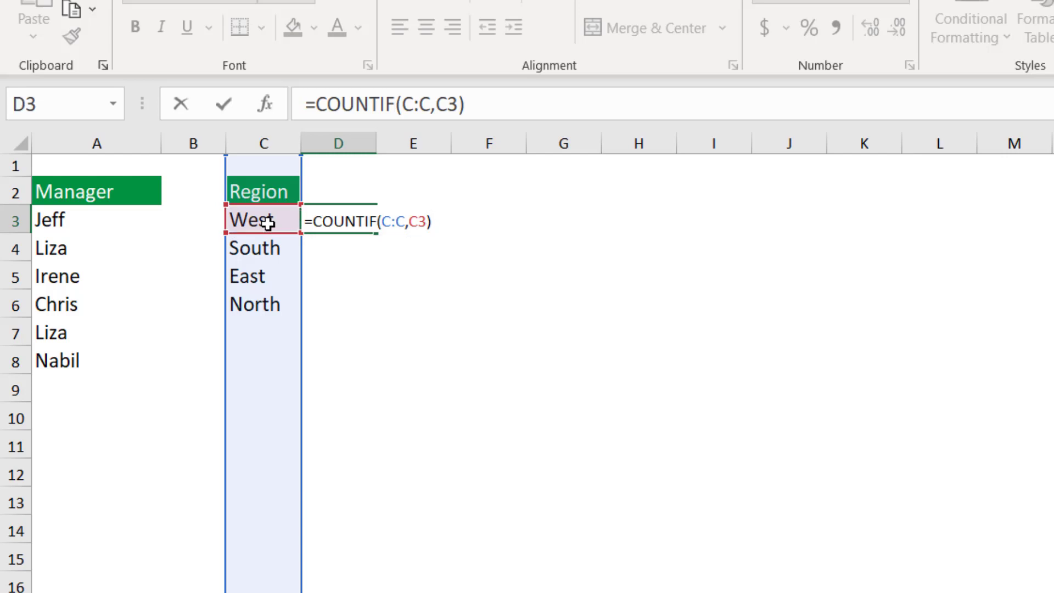
key(Return)
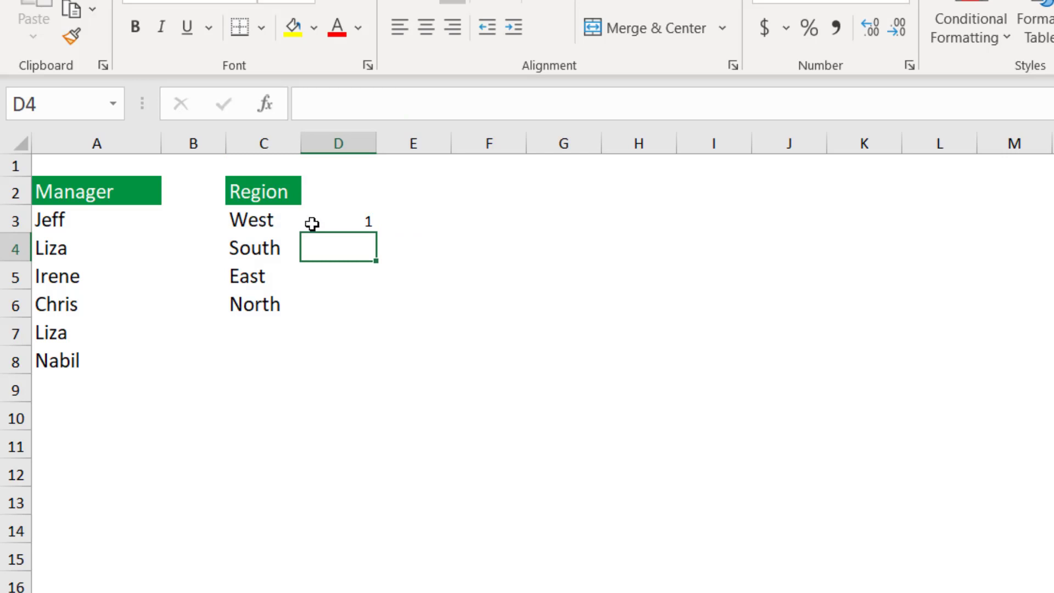
- Change the formula in D3 to =COUNTIF(C:C,C3)=1 and fill it down to D12
click(347, 220)
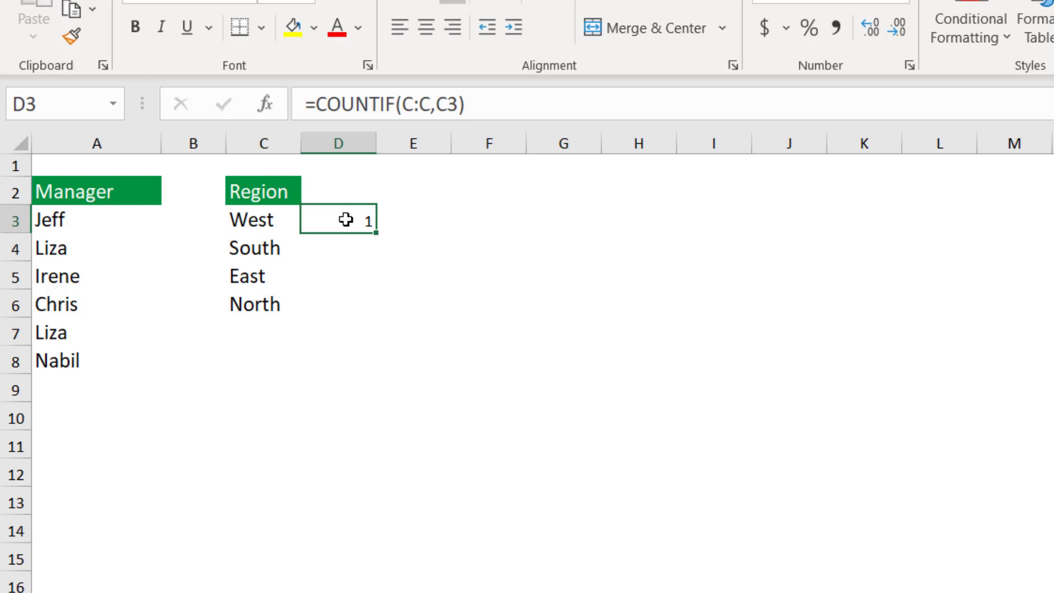
key(F2)
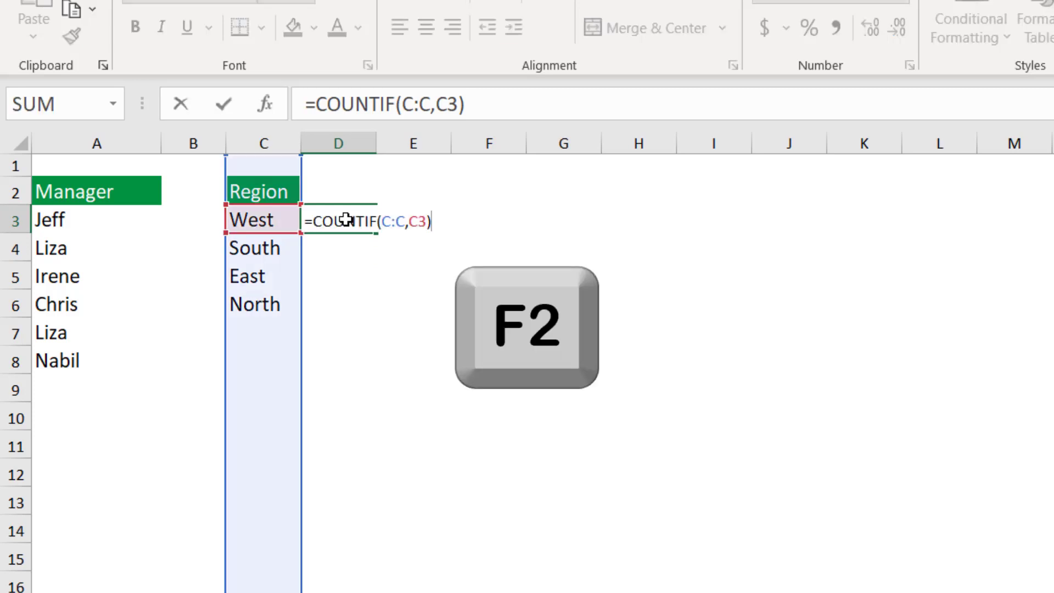
text(=1)
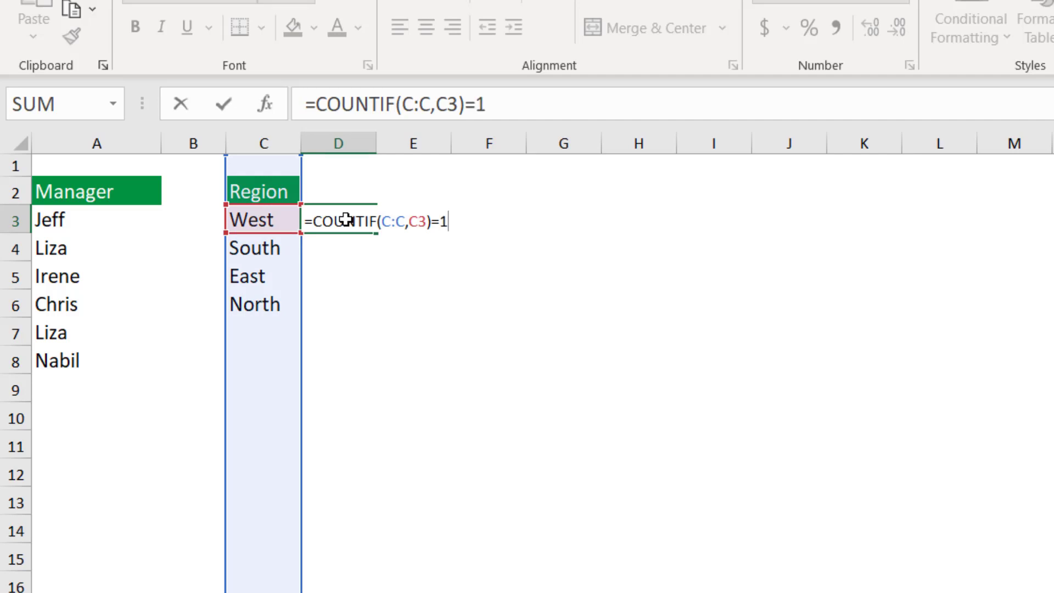
key(ctrl+Return)
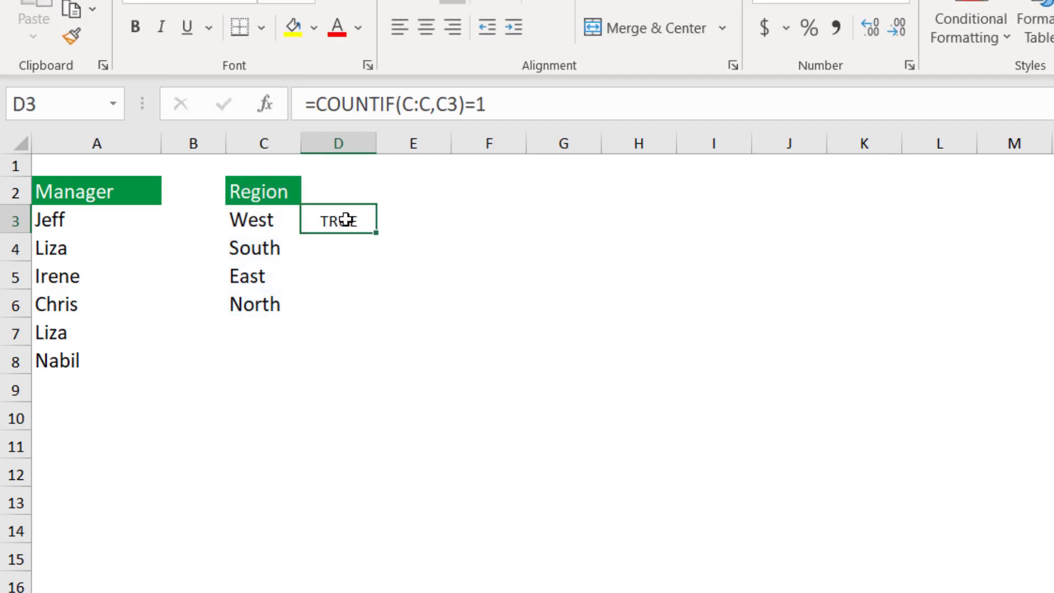
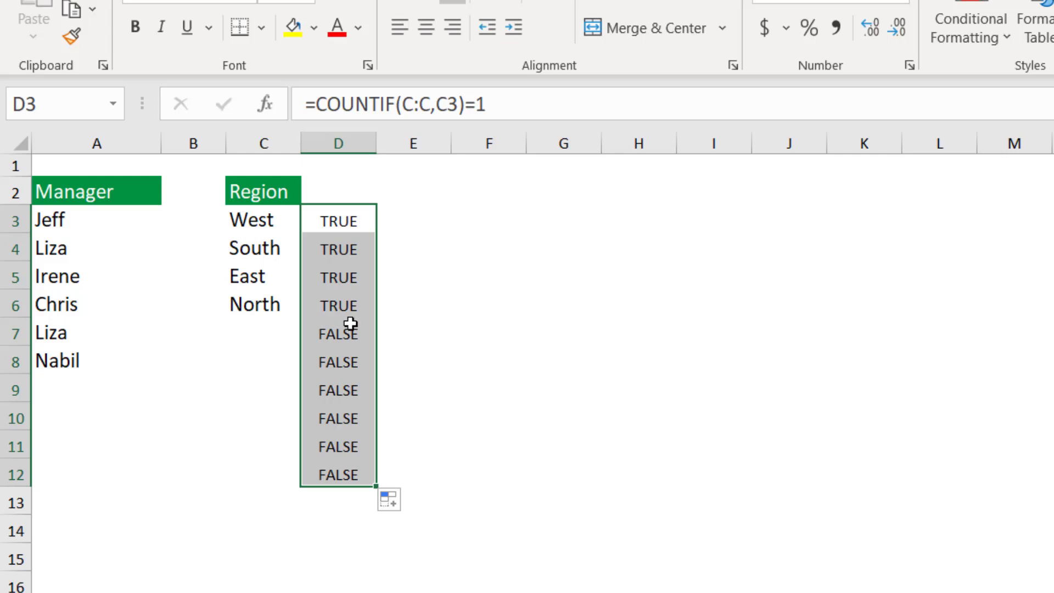
click(328, 475)
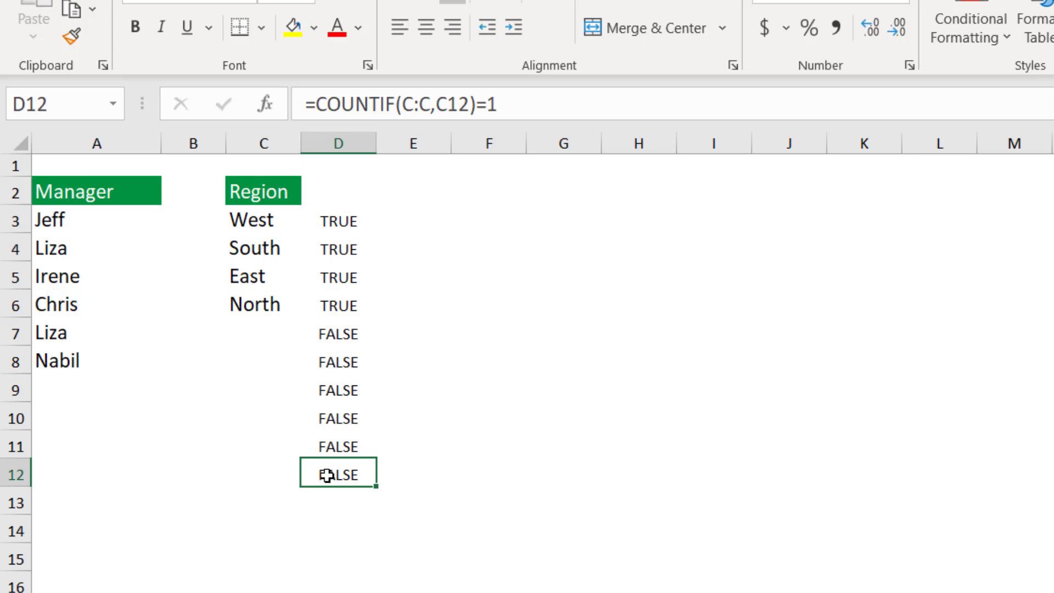
- Start a data validation rule for the Manager cells A3:A20 with Custom as the allowed criteria
click(68, 220)
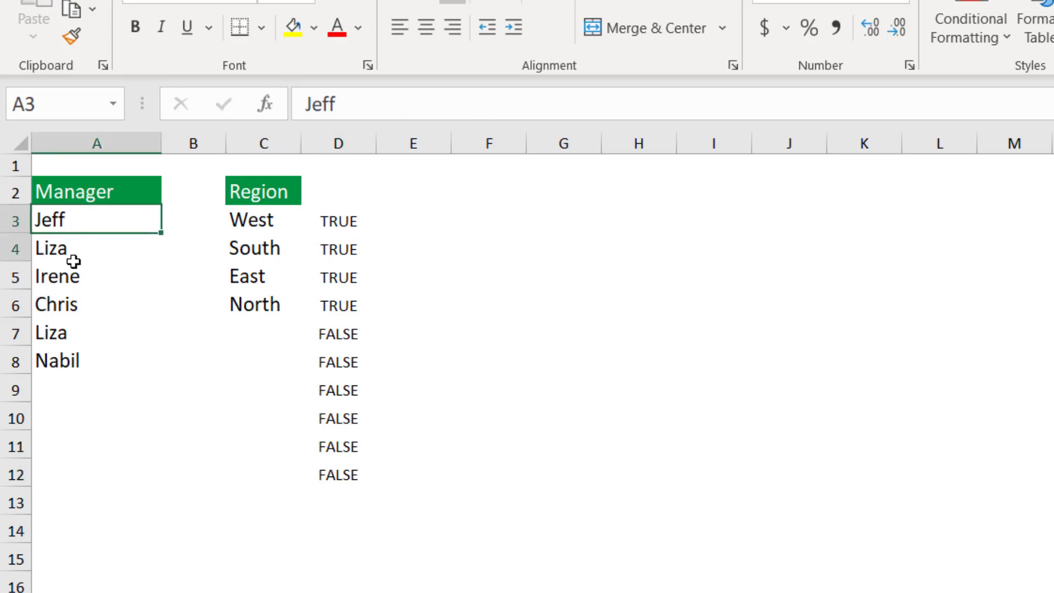
drag(74, 262, 31, 592)
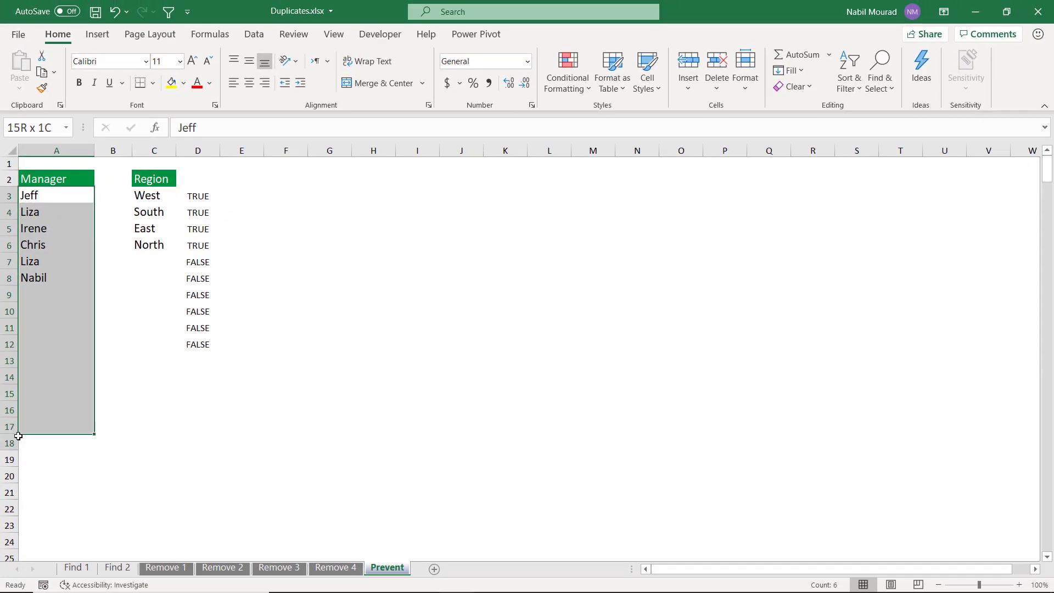
drag(18, 436, 19, 469)
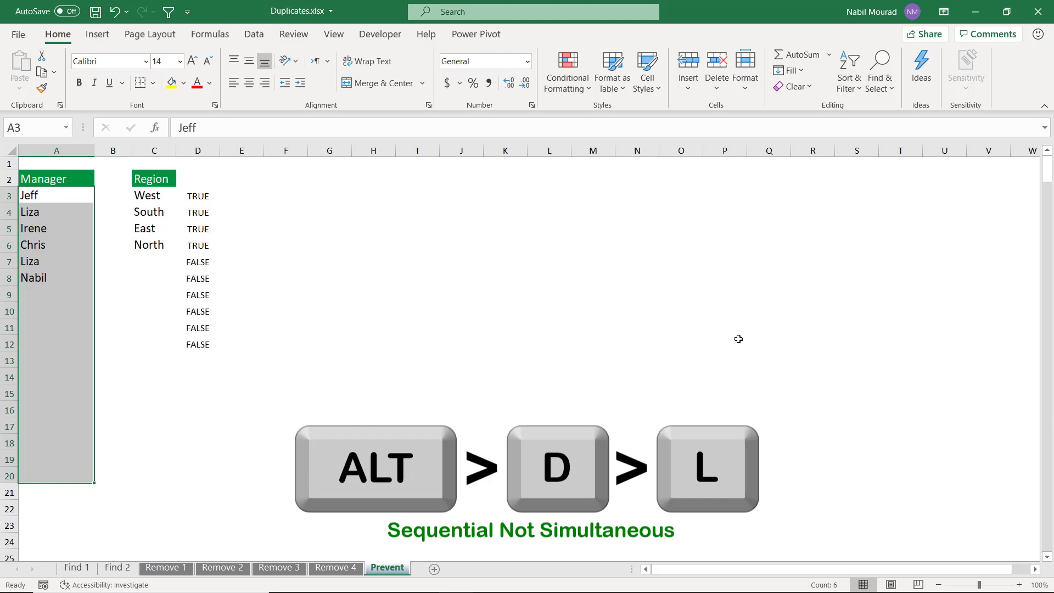
key(alt+d)
key(l)
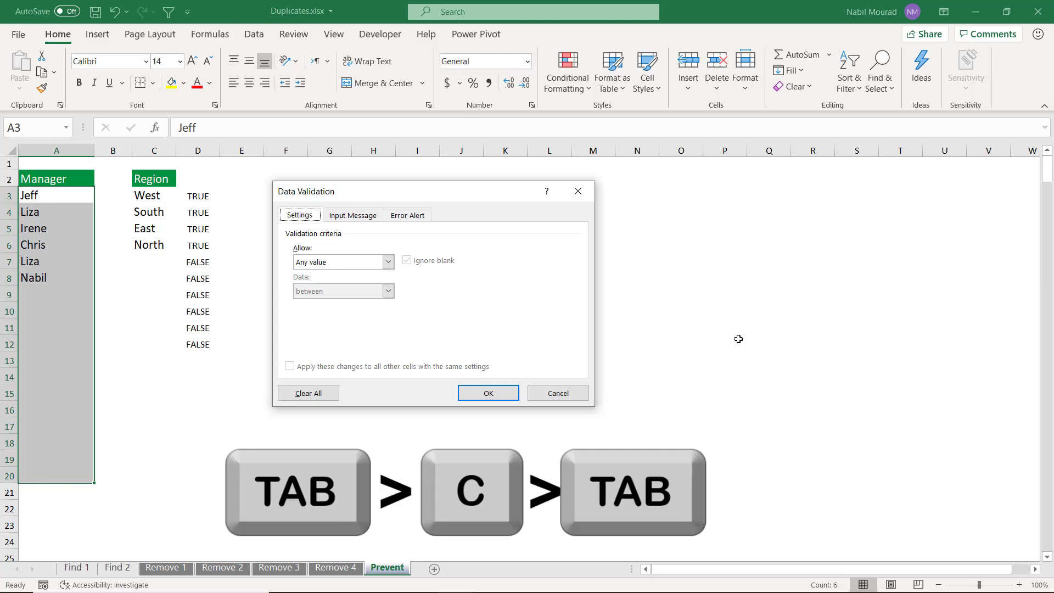
key(Tab)
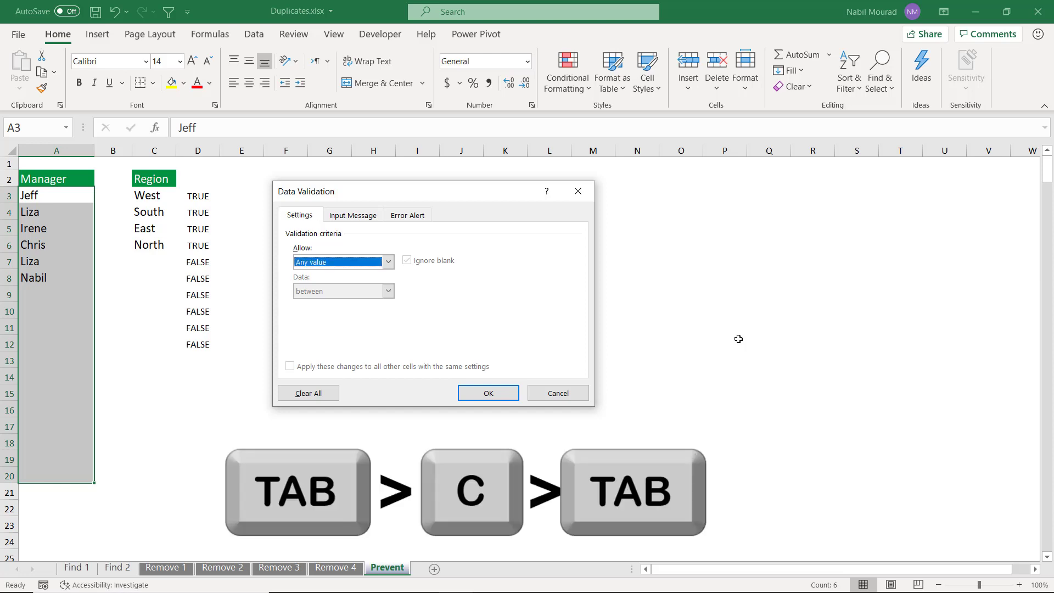
key(c)
key(Tab)
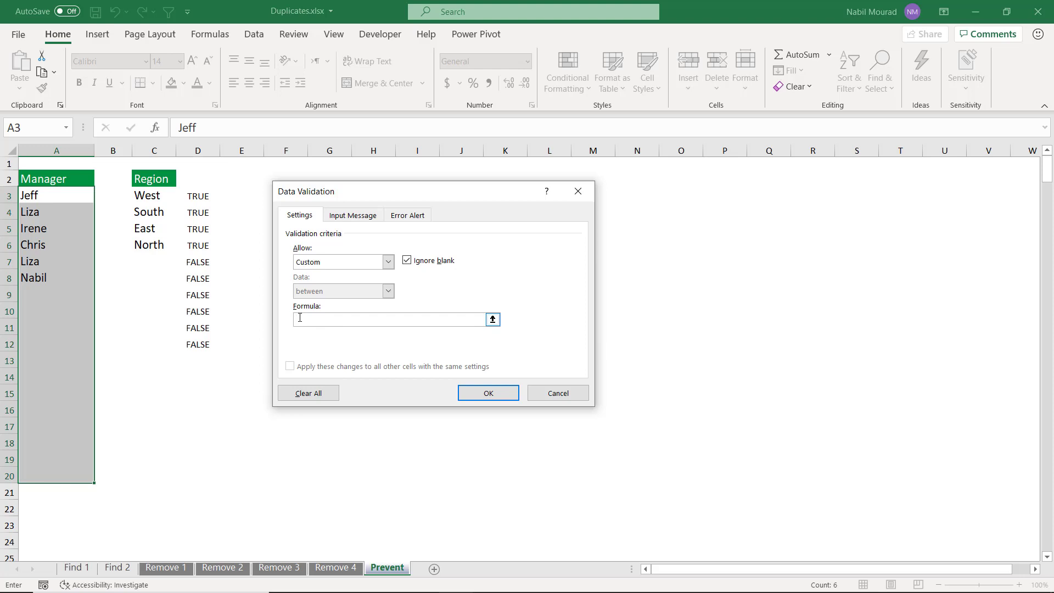
- Set the validation formula for the Manager cells to =COUNTIF(A:A,A3)=1 and apply the rule
text(=co)
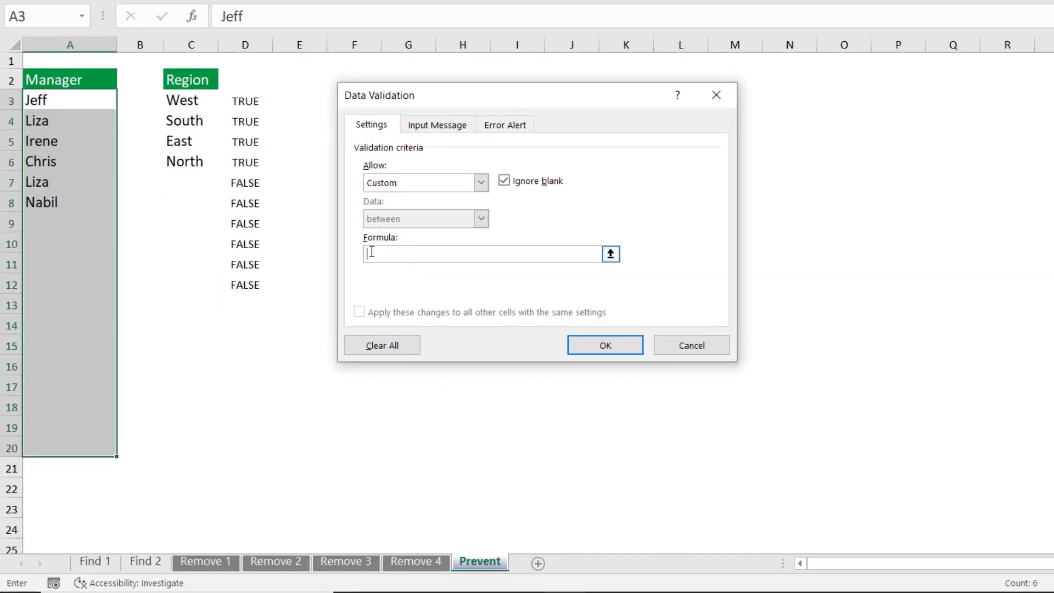
text(unti)
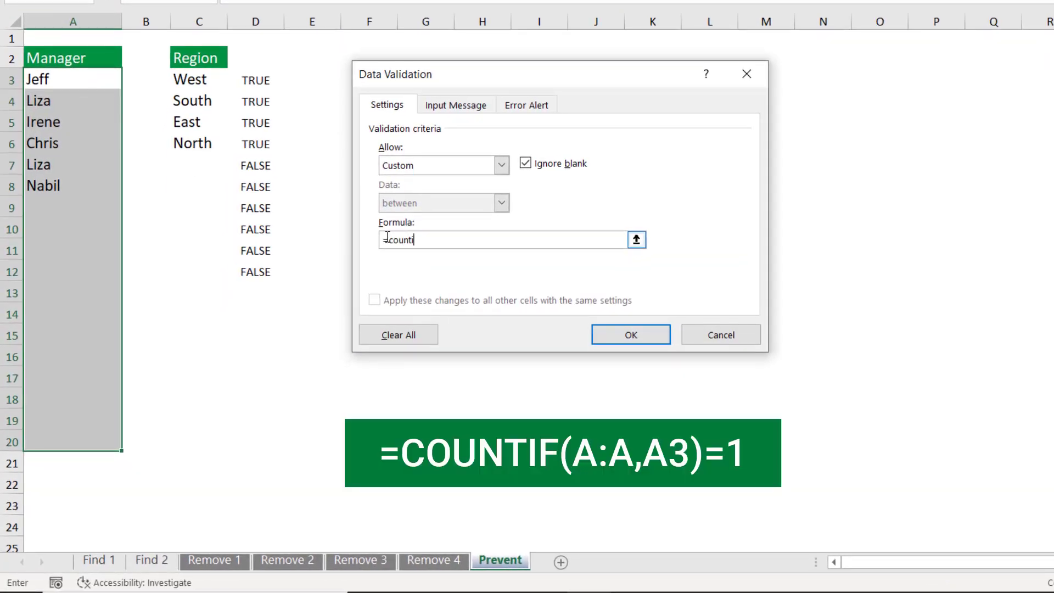
text(f()
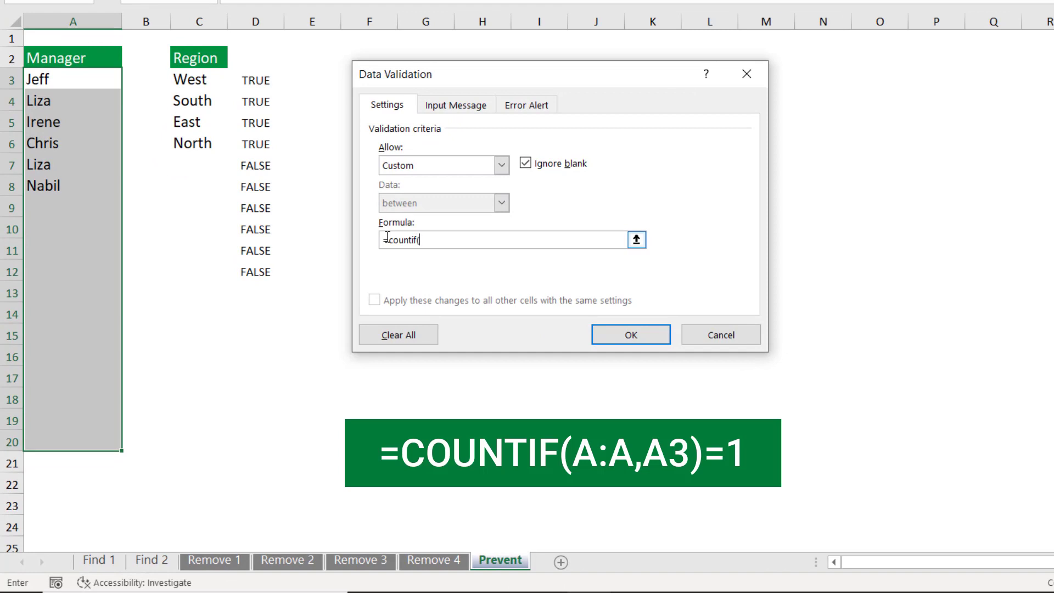
click(58, 16)
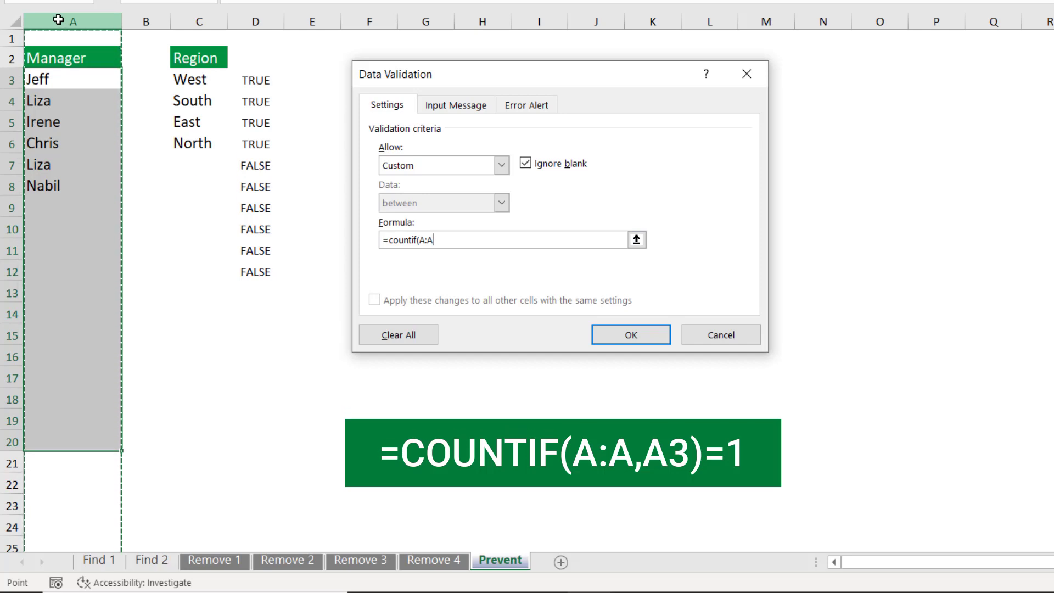
text(,)
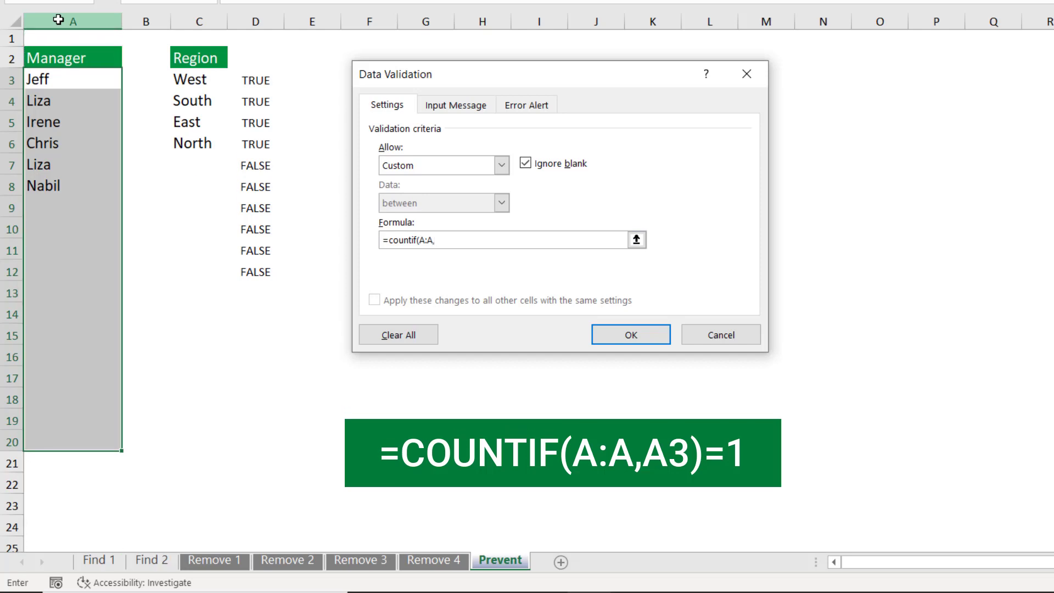
click(88, 77)
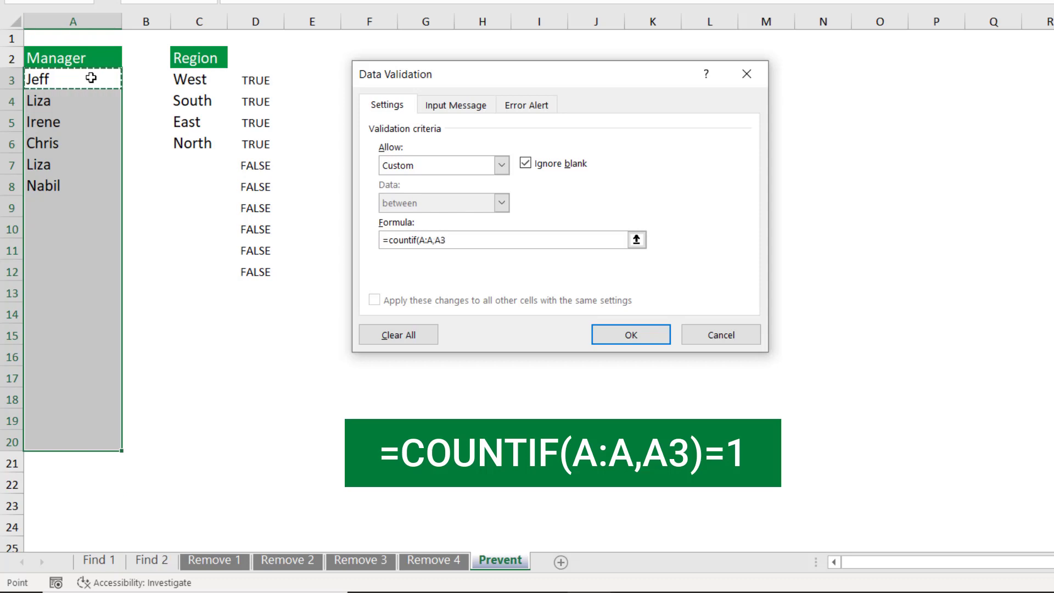
text())
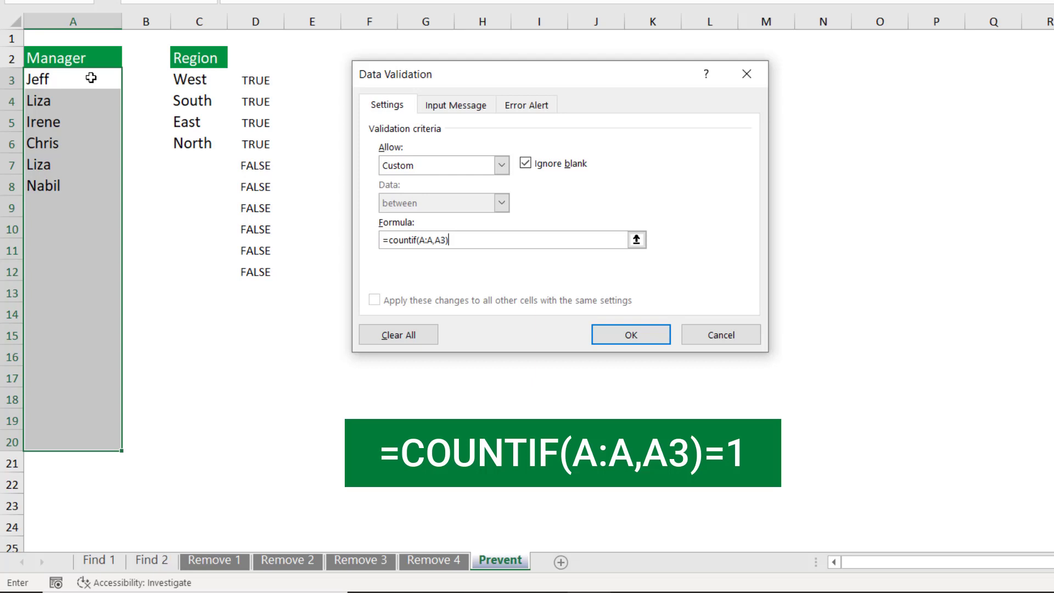
text(=1)
click(644, 334)
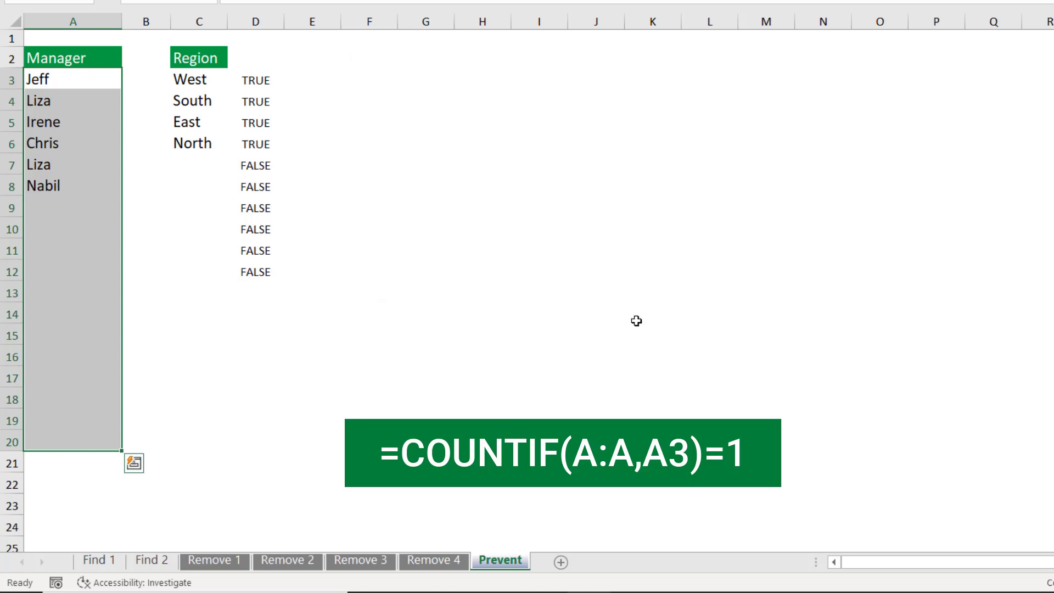
- Enter a new manager name not already in the list in cell A9
click(53, 204)
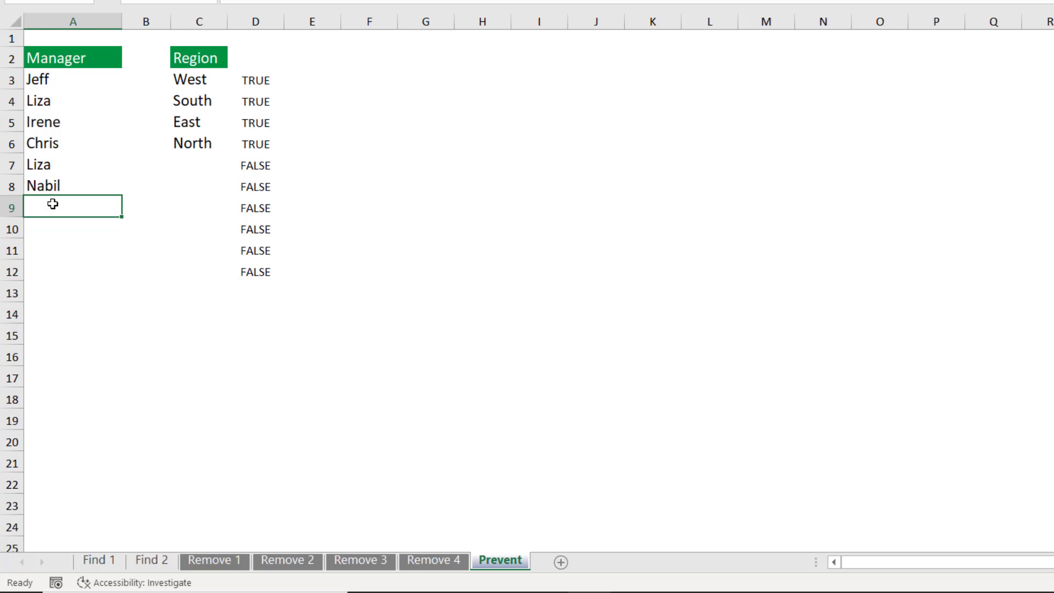
text(N)
key(BackSpace)
key(BackSpace)
text(Tom)
click(52, 204)
key(Return)
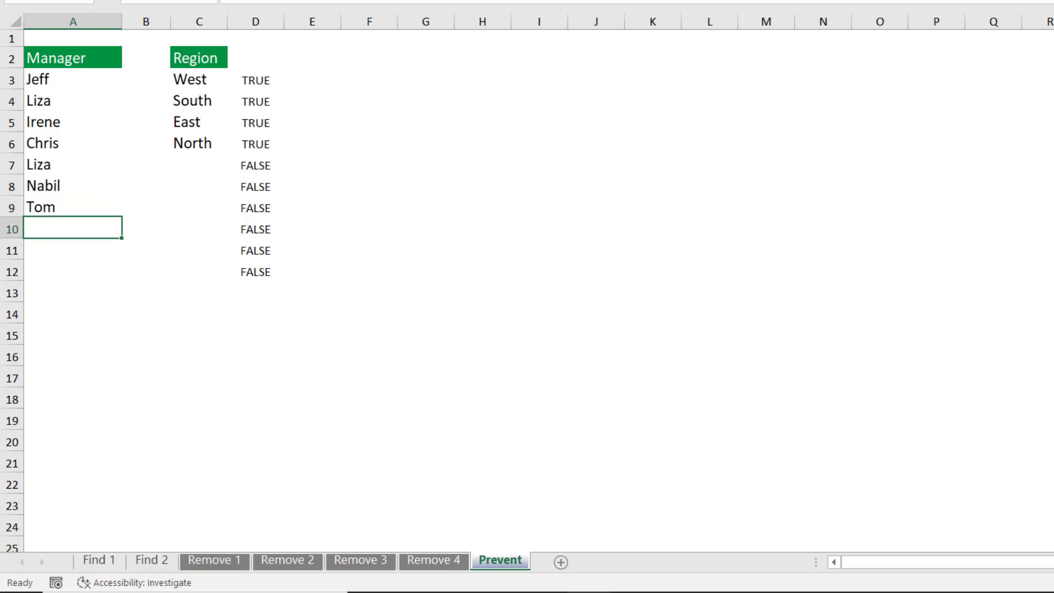
- Test the validation rule by trying to enter the manager name from A8 again in A10, and cancel the entry
text(Nabil)
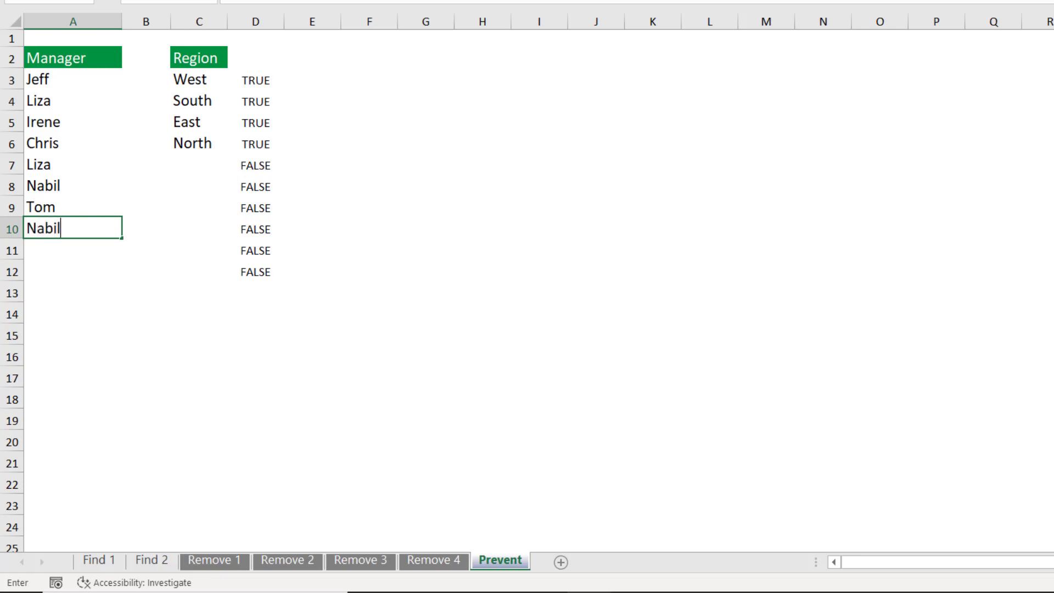
key(Return)
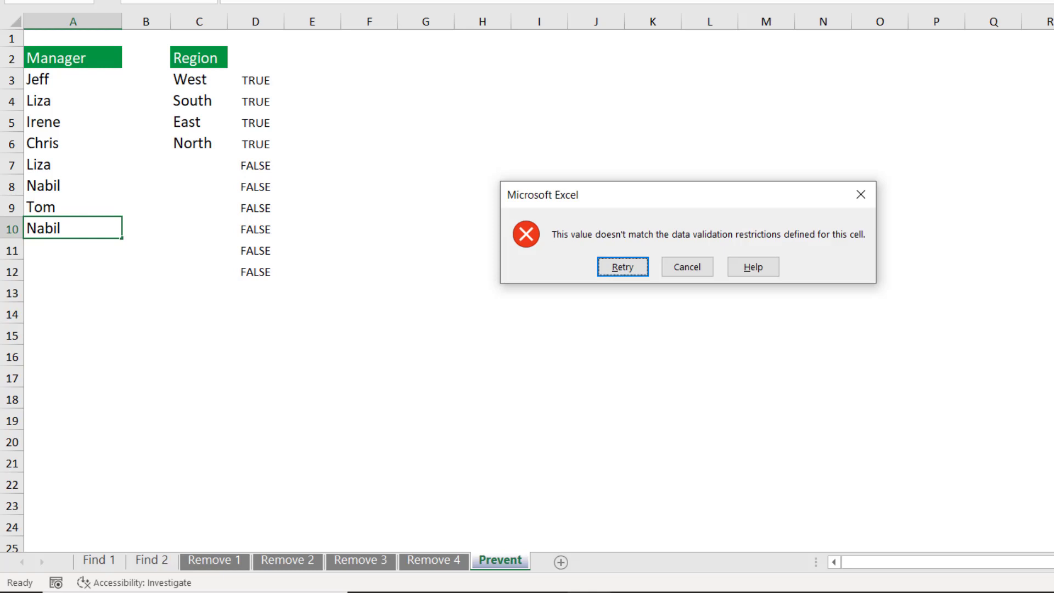
click(688, 267)
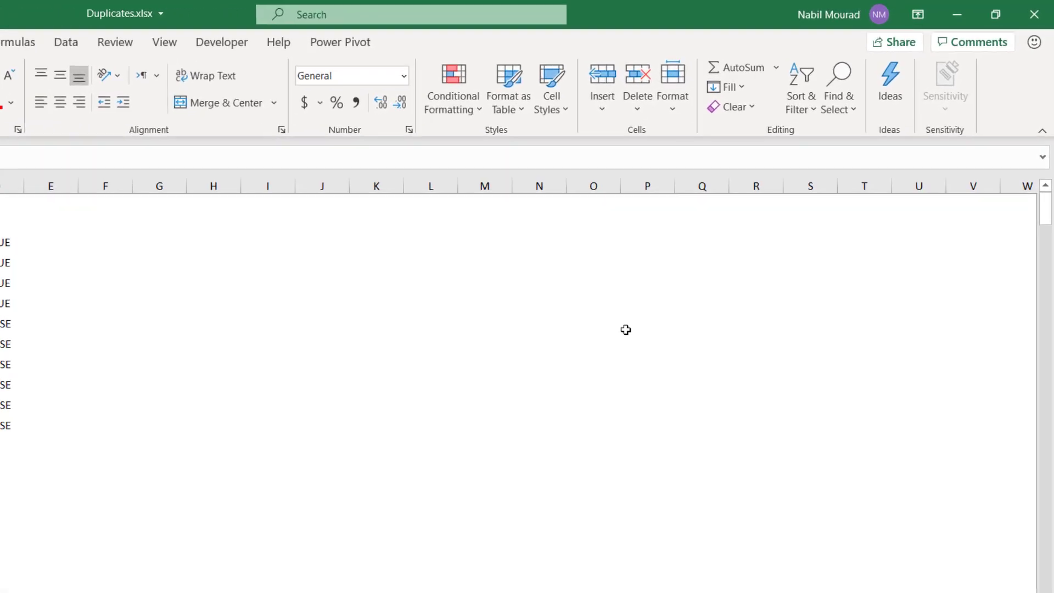
- Circle the invalid data on the sheet to mark the existing duplicate managers, and clear the validation circles again
click(66, 44)
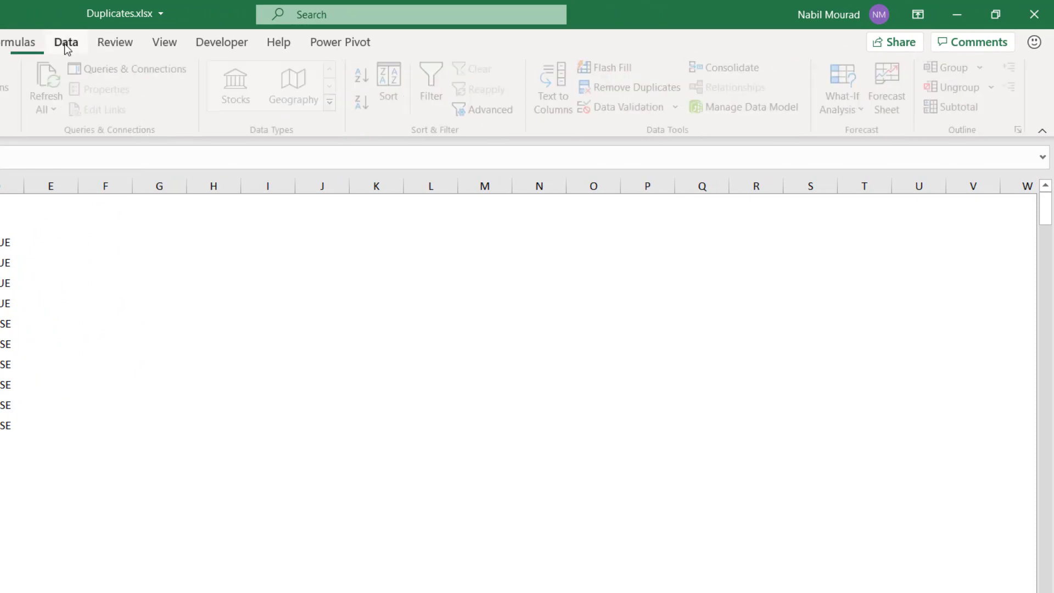
click(679, 109)
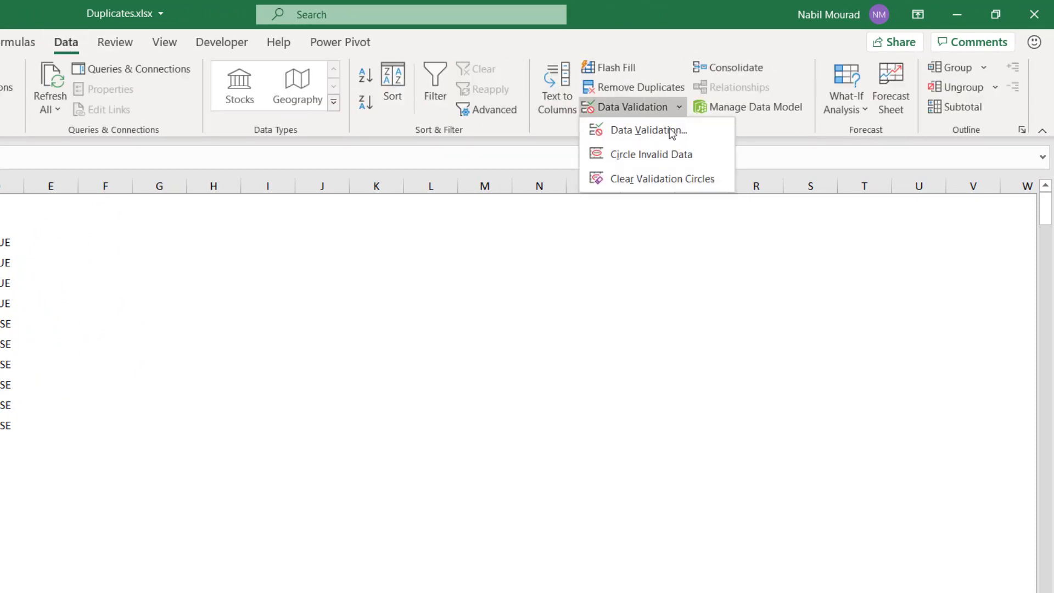
click(645, 157)
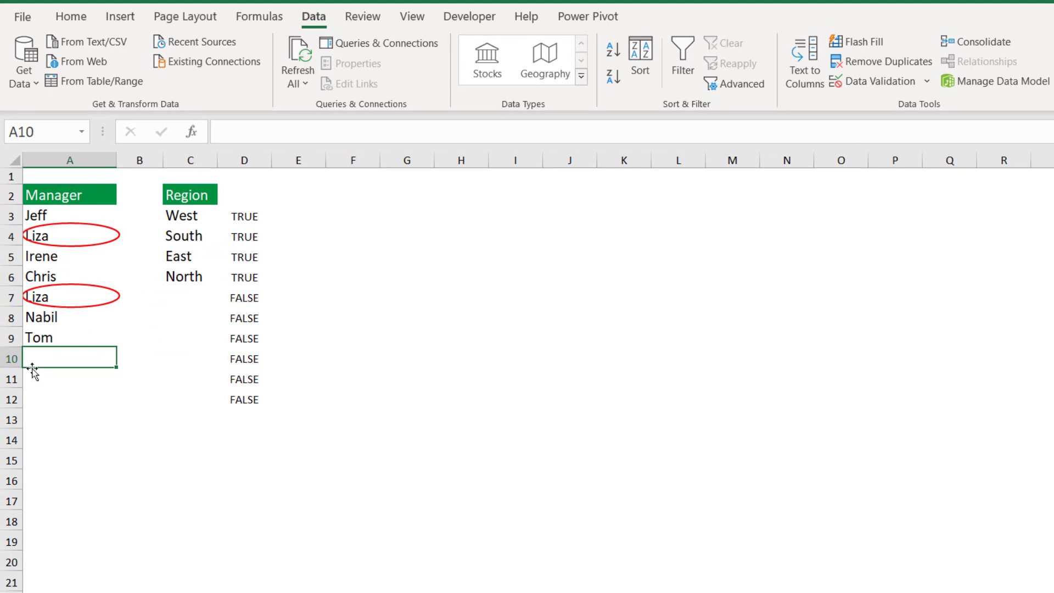
click(928, 82)
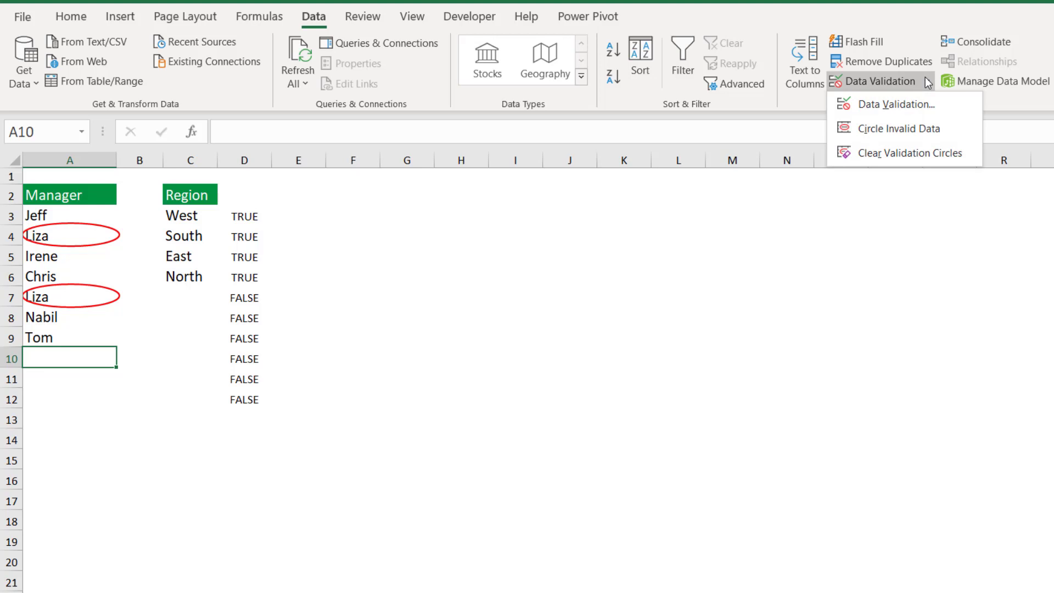
click(901, 153)
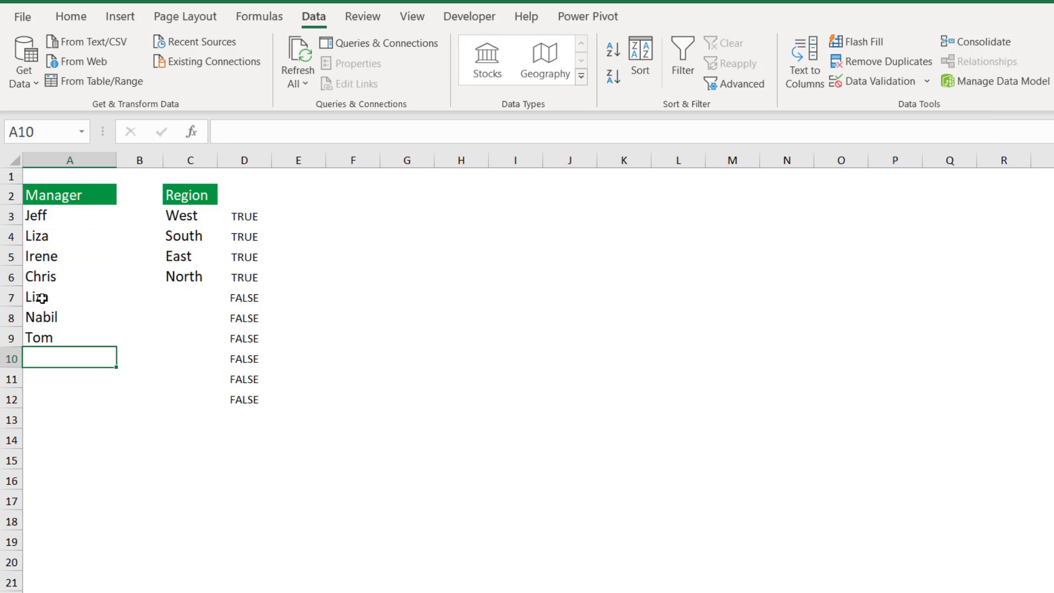
- Delete the duplicate manager name in A7 and try to enter the same name there again
click(42, 298)
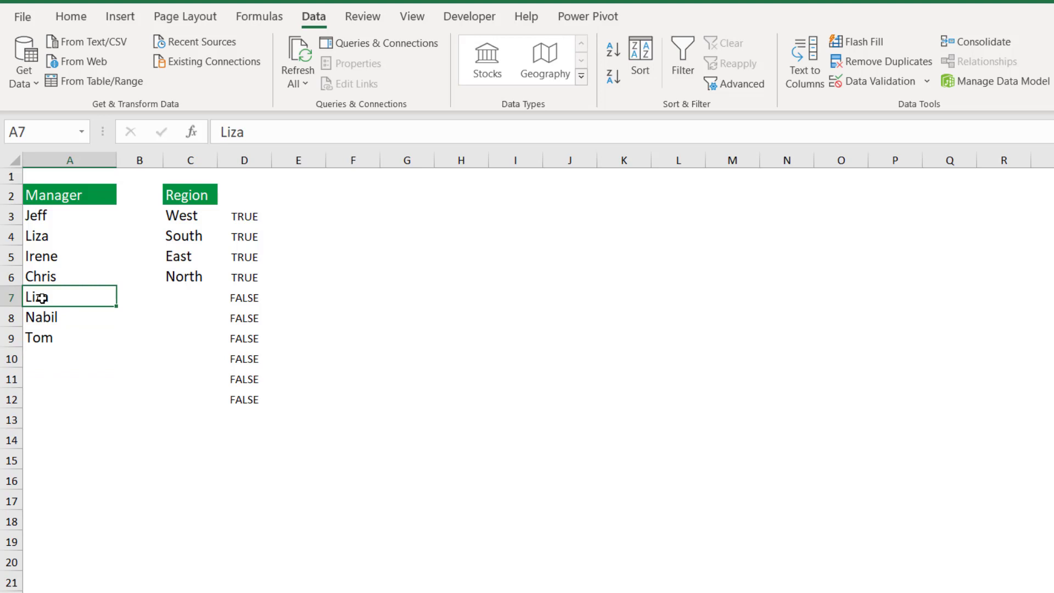
key(Delete)
text(Liza)
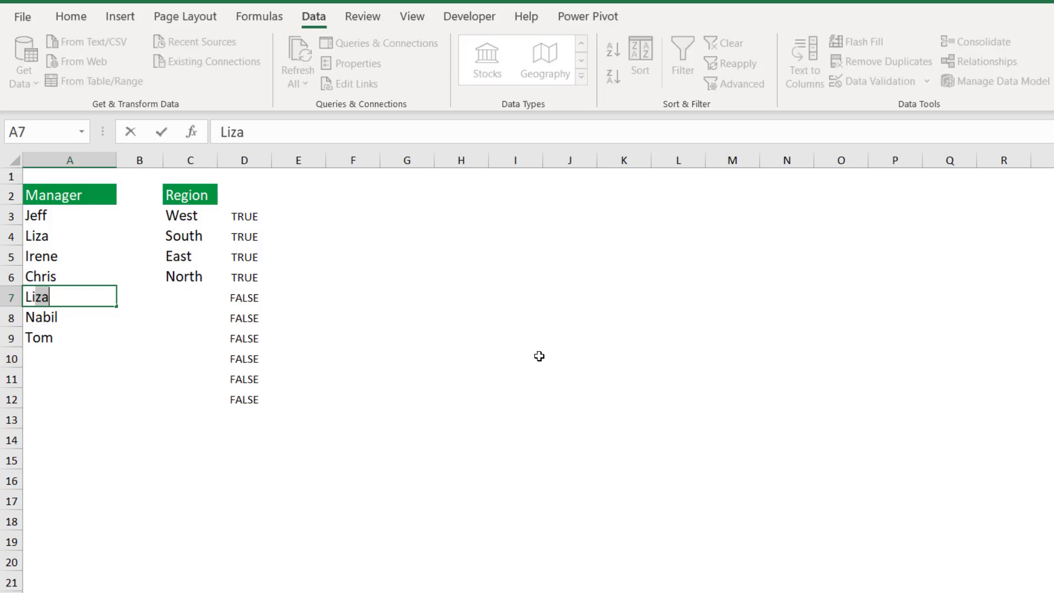
key(Return)
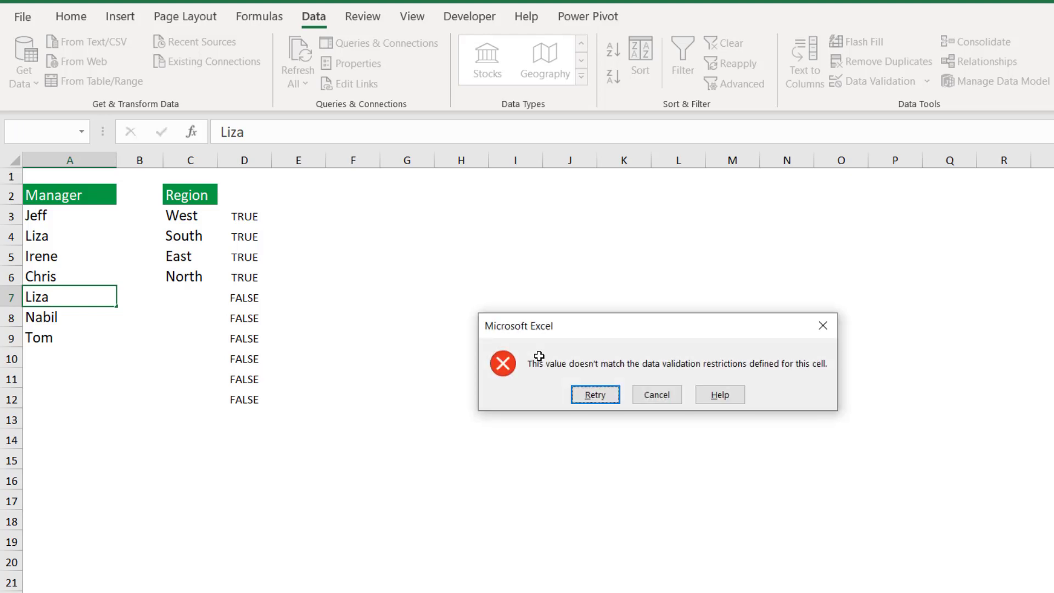